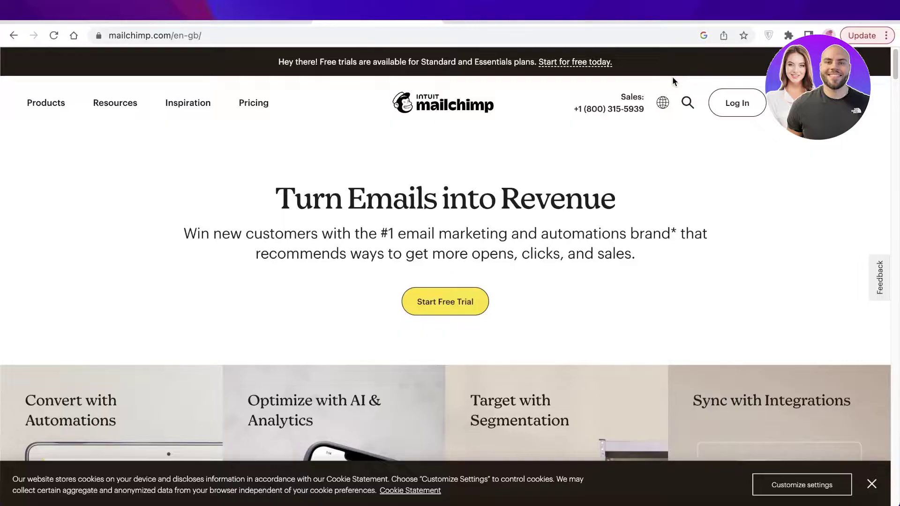
- Look through the Mailchimp homepage's feature overview, plan comparison and customer journey examples
scroll(668, 81, "down", 4)
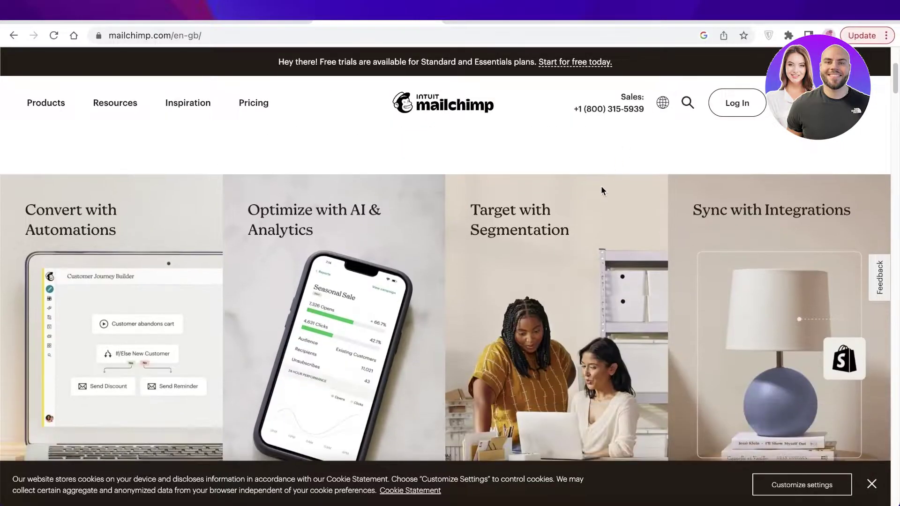
scroll(593, 211, "down", 6)
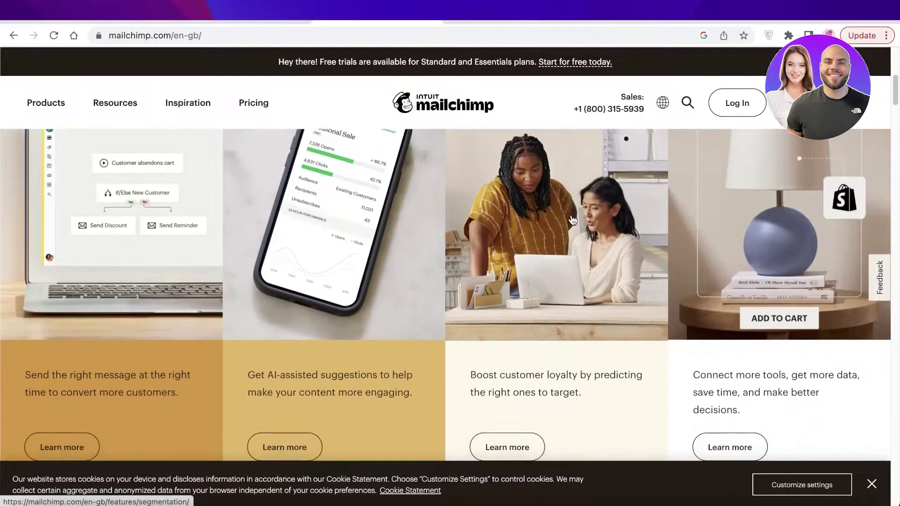
scroll(570, 216, "down", 15)
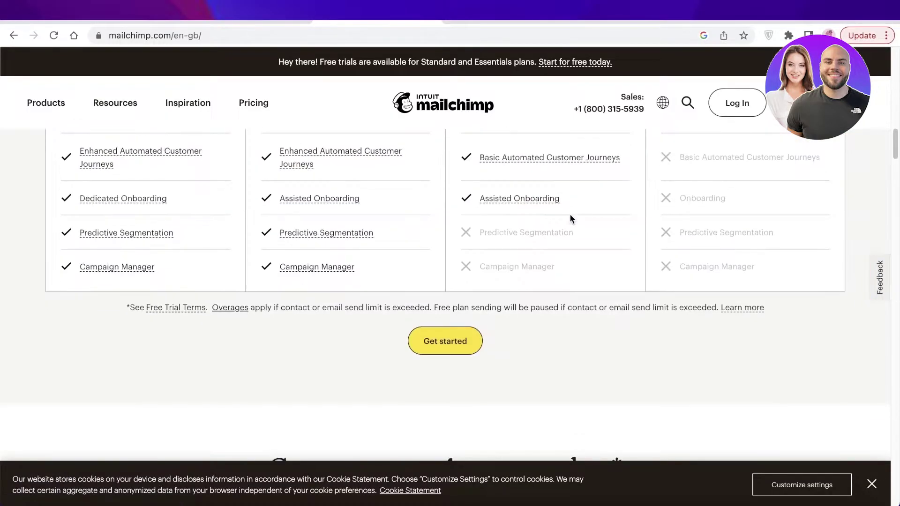
scroll(568, 230, "down", 3)
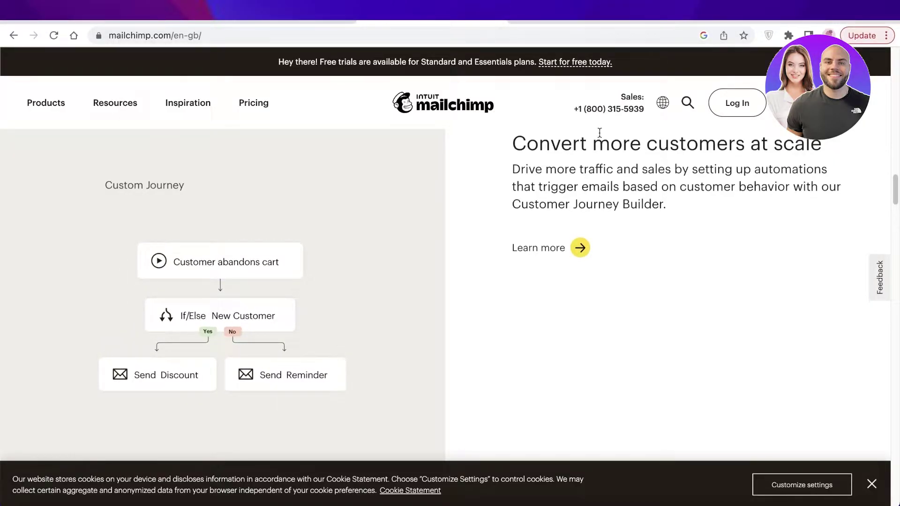
scroll(571, 148, "down", 3)
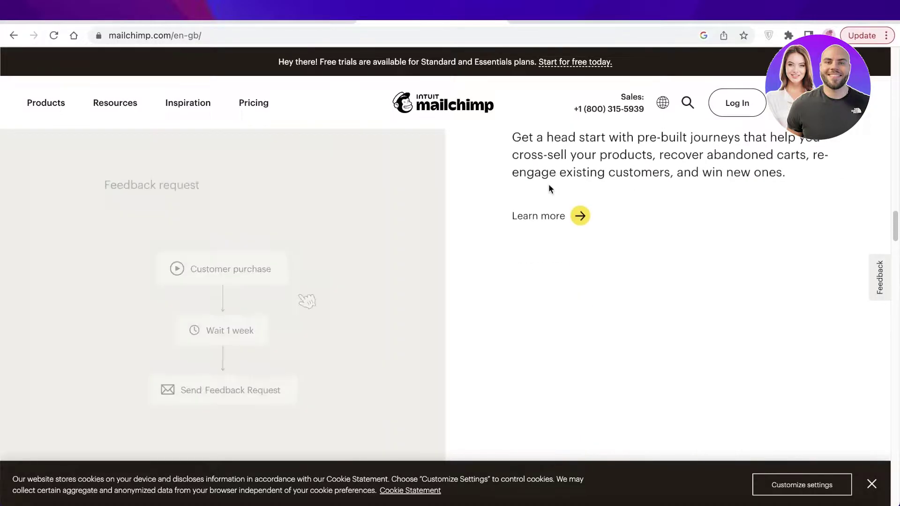
scroll(538, 309, "up", 4)
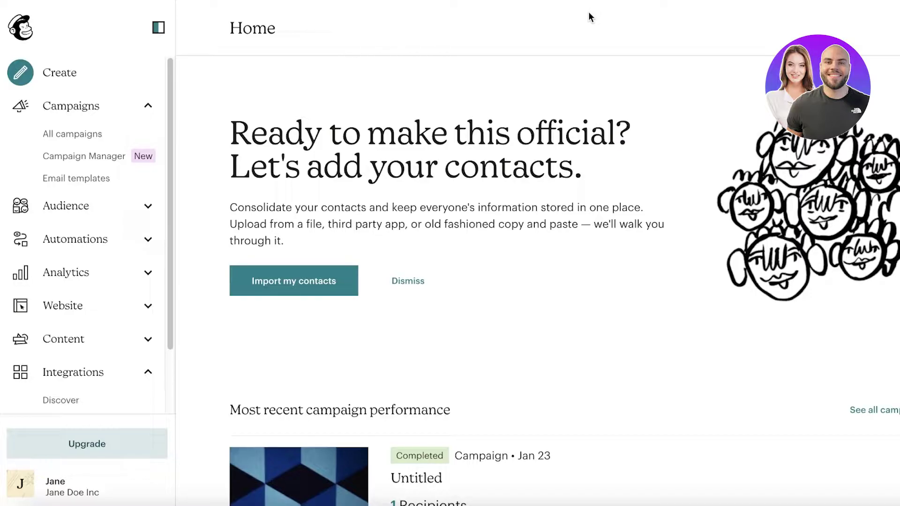
- Collapse the Campaigns group and start creating a new landing page
left_click(152, 107)
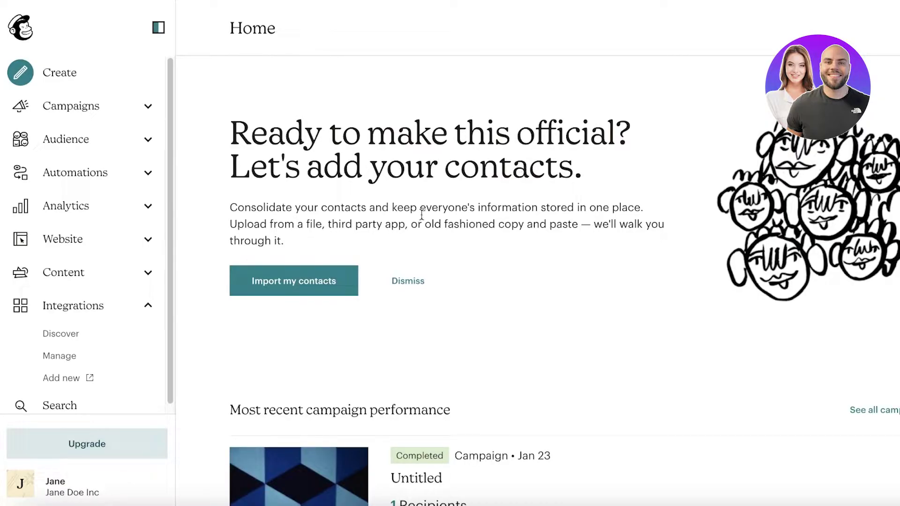
left_click(28, 79)
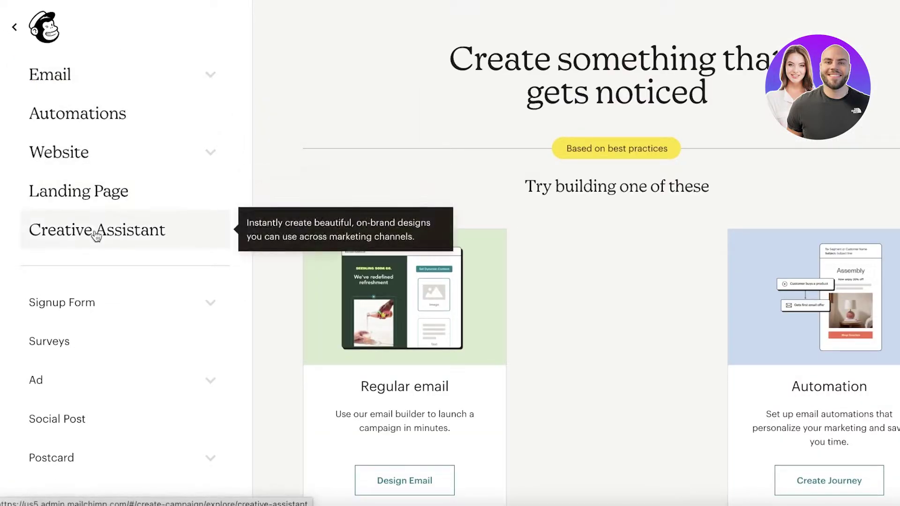
left_click(82, 195)
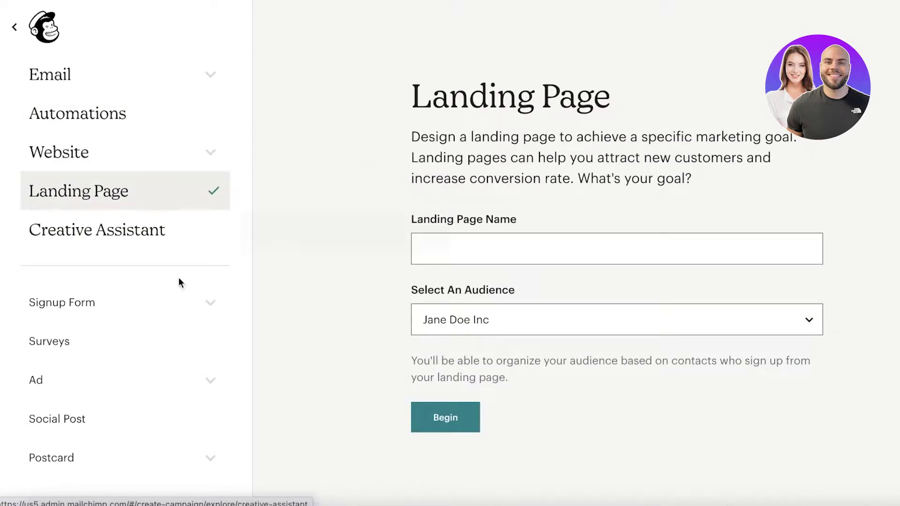
- Name the landing page "Iconic Shoes Back in Stock", keep the preselected audience and begin building it
left_click(736, 247)
left_click(727, 183)
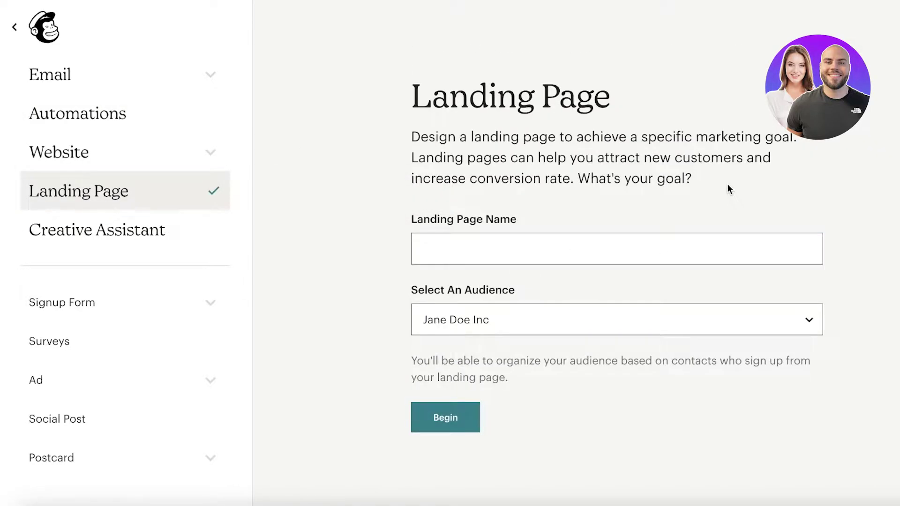
left_click(579, 314)
left_click(693, 186)
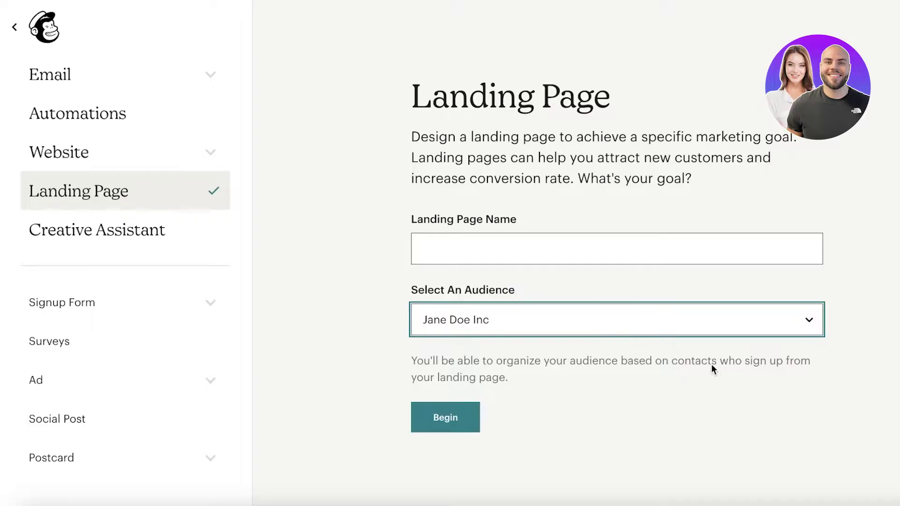
left_click(541, 243)
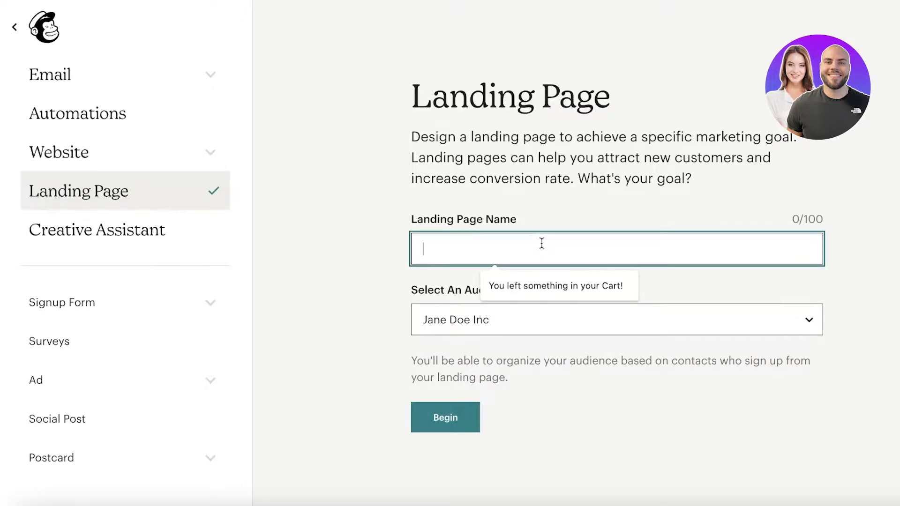
type("Iconic Shoes Back in Stock")
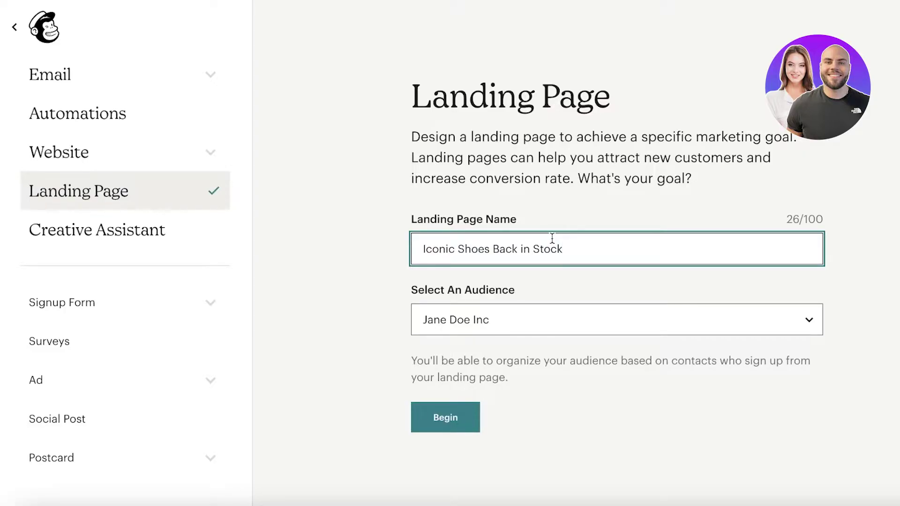
left_click(443, 424)
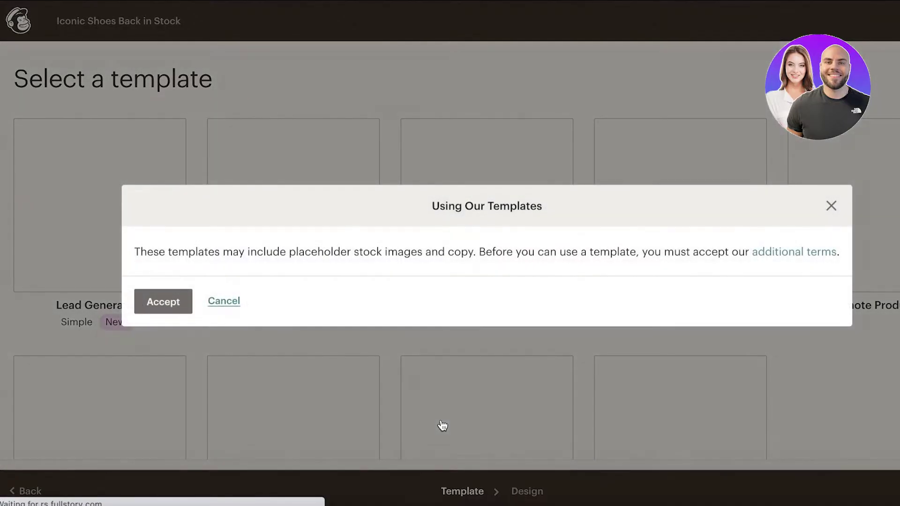
- Accept the additional template terms and choose the Promote Products template with the plain white "A big, enticing headline goes here" layout and Buy Now button
left_click(163, 301)
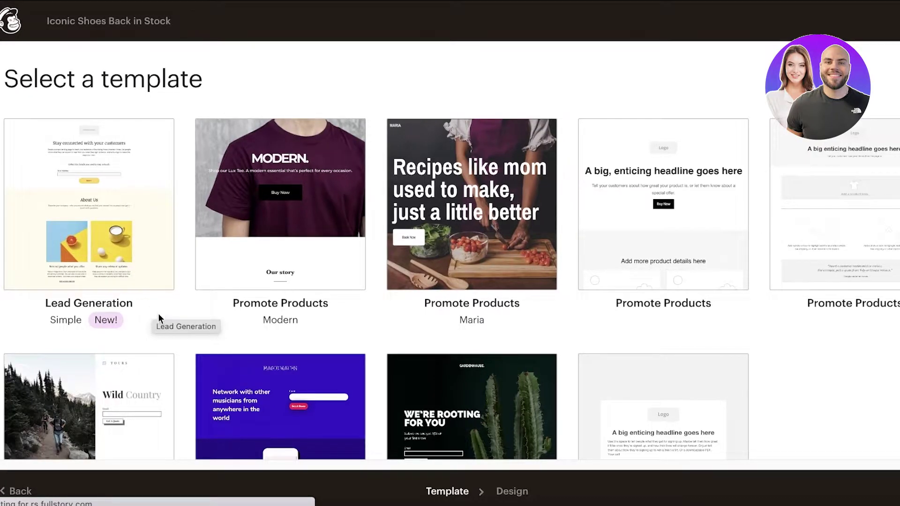
scroll(322, 297, "down", 4)
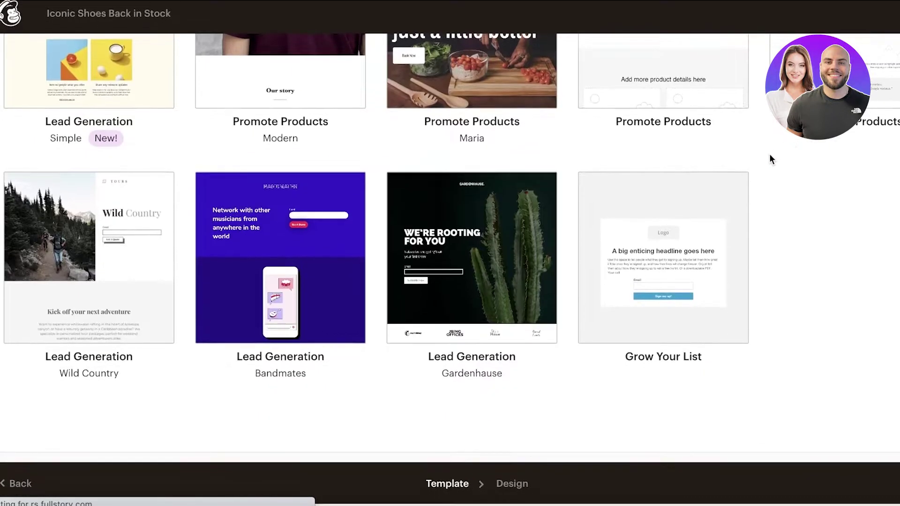
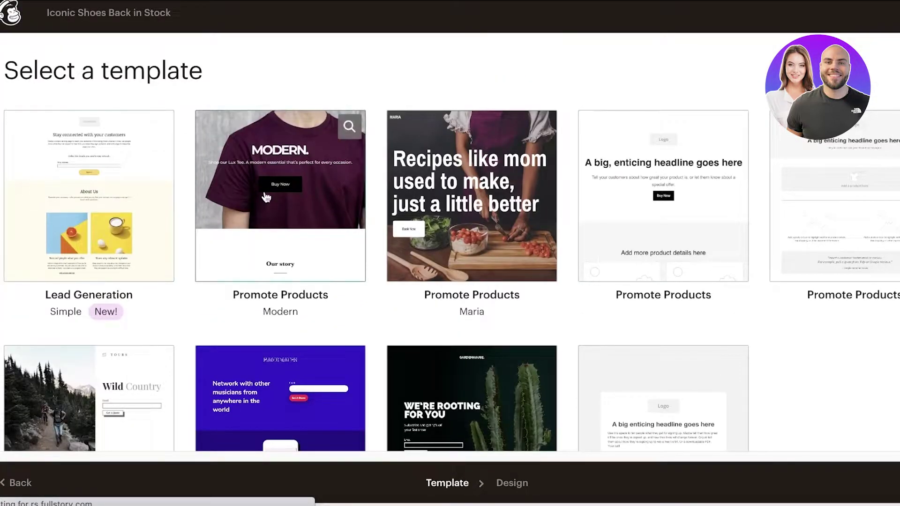
scroll(802, 204, "down", 3)
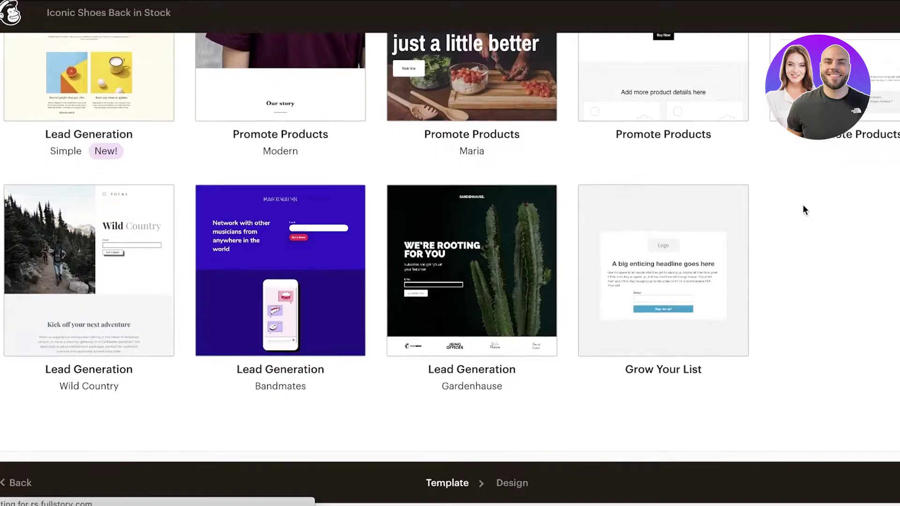
scroll(731, 201, "up", 3)
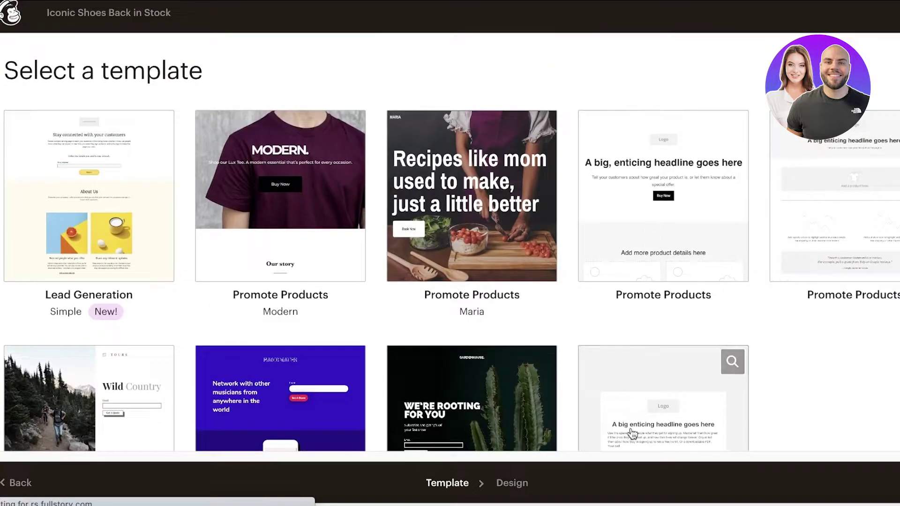
scroll(679, 374, "down", 3)
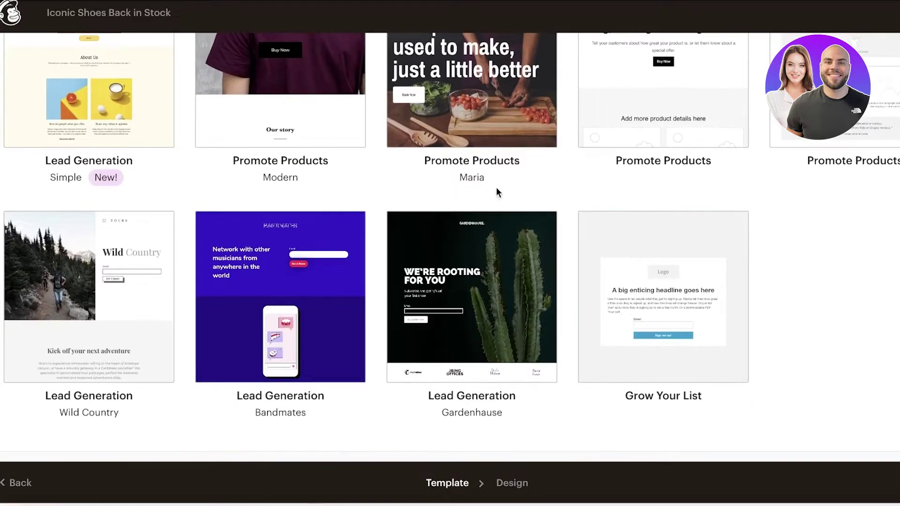
scroll(90, 203, "up", 1)
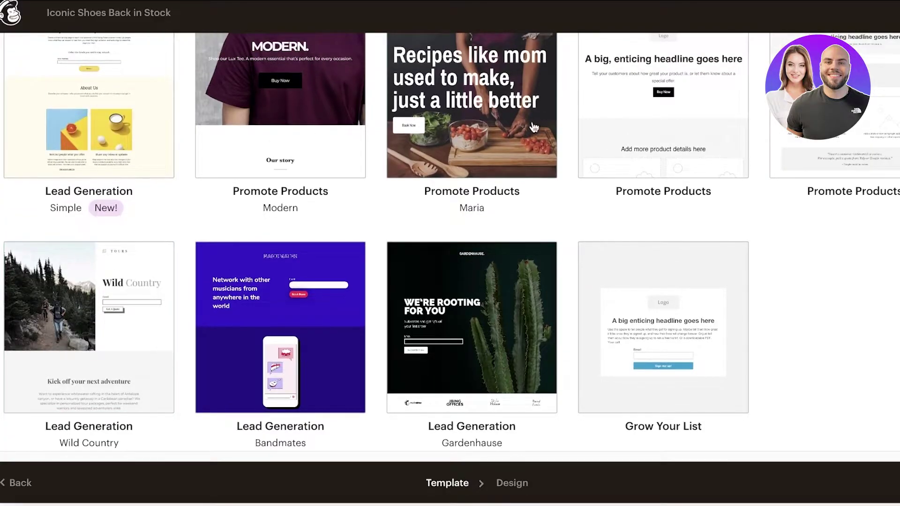
scroll(203, 385, "up", 1)
scroll(202, 385, "up", 2)
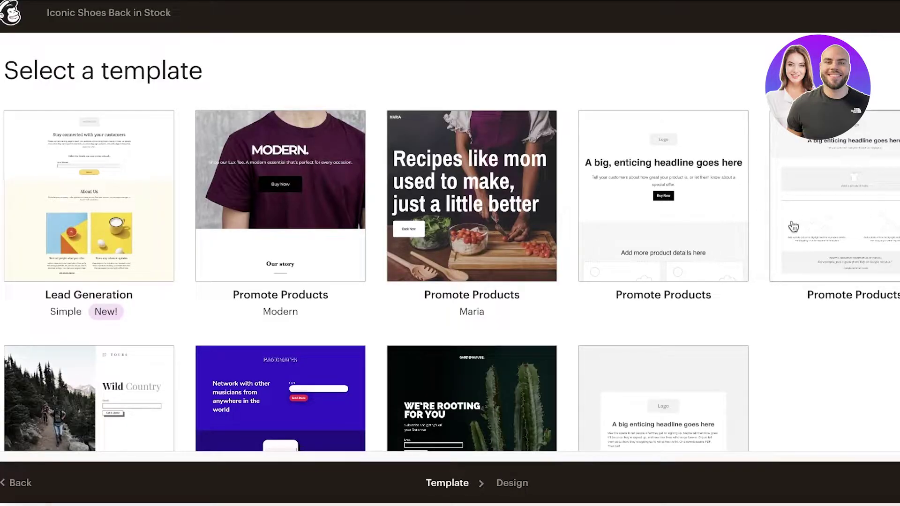
scroll(473, 272, "down", 2)
scroll(473, 272, "up", 2)
scroll(717, 117, "down", 5)
scroll(695, 136, "up", 5)
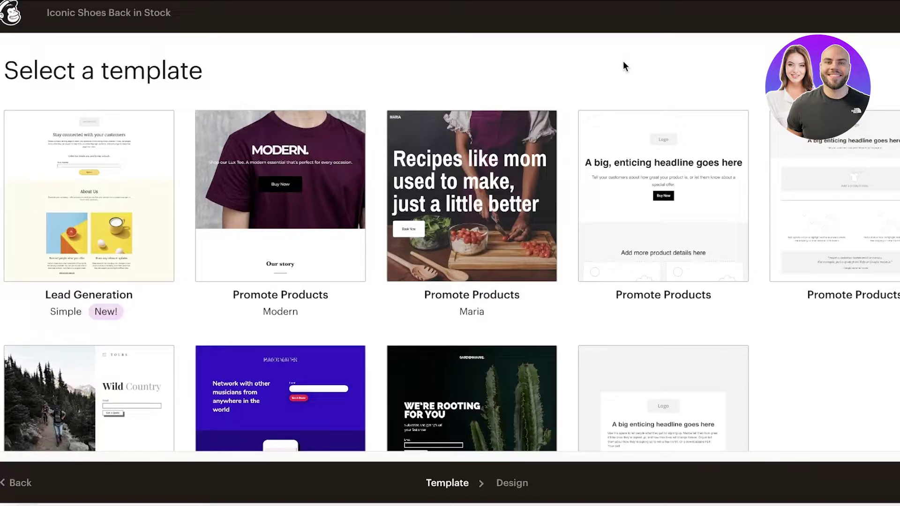
scroll(623, 66, "down", 3)
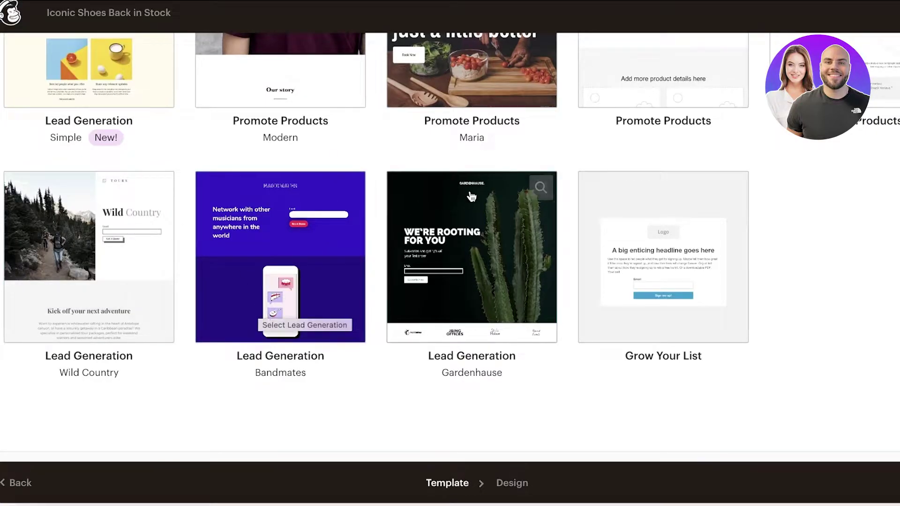
scroll(470, 196, "up", 4)
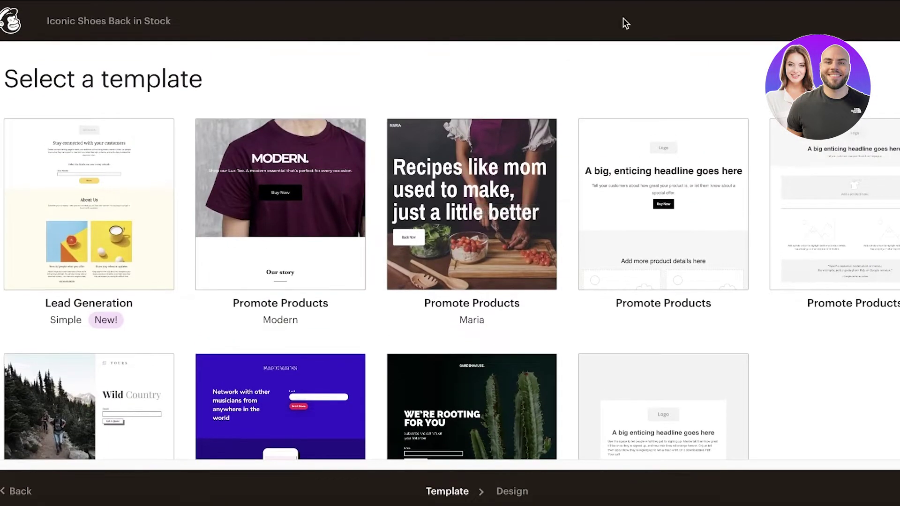
left_click(687, 172)
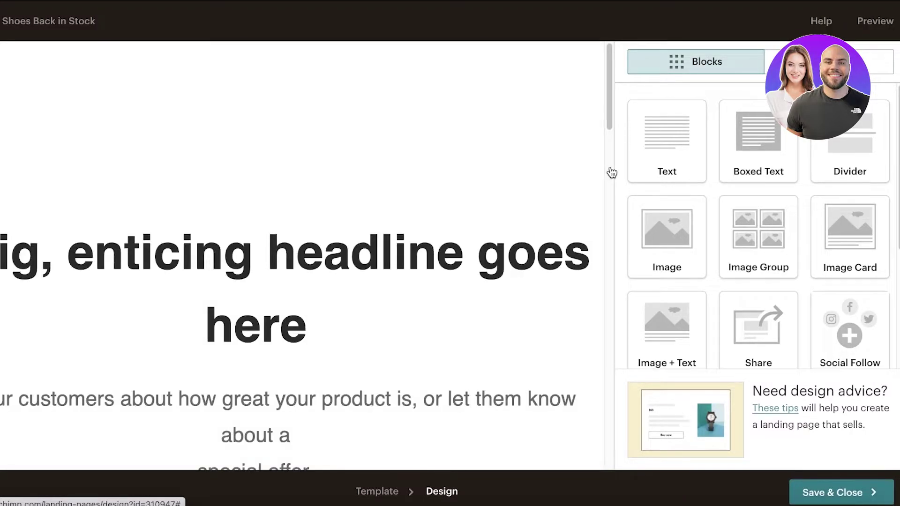
- Replace the logo placeholder with the image 5511573_512x512, reduce its display size to about 10% and save the block
left_click(289, 201)
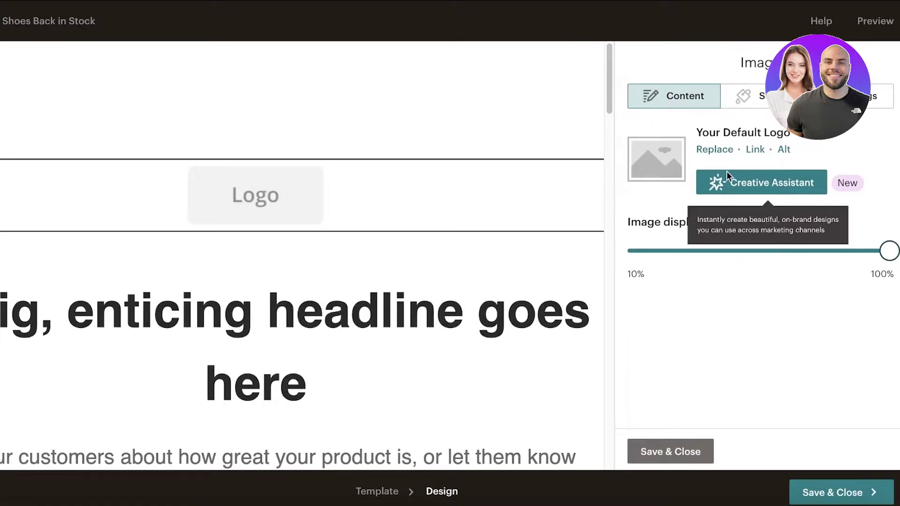
left_click(703, 150)
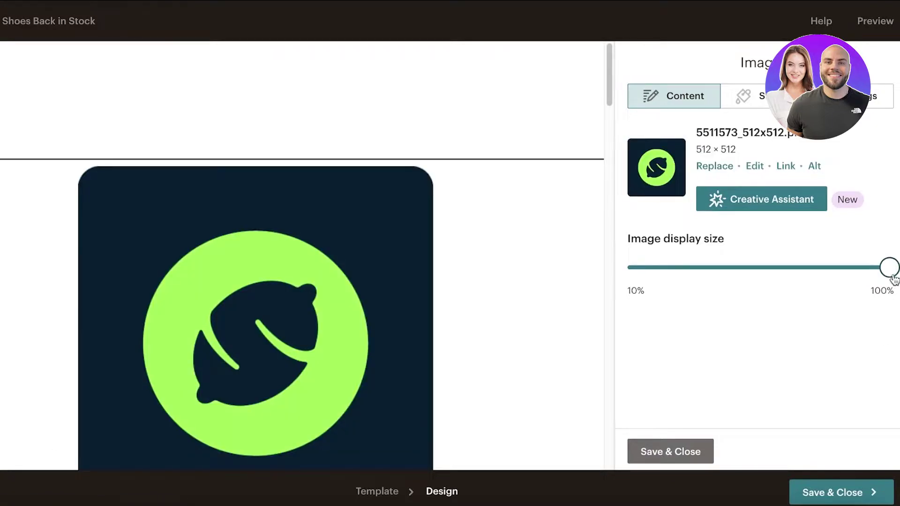
left_click_drag(890, 272, 688, 328)
left_click_drag(648, 279, 633, 286)
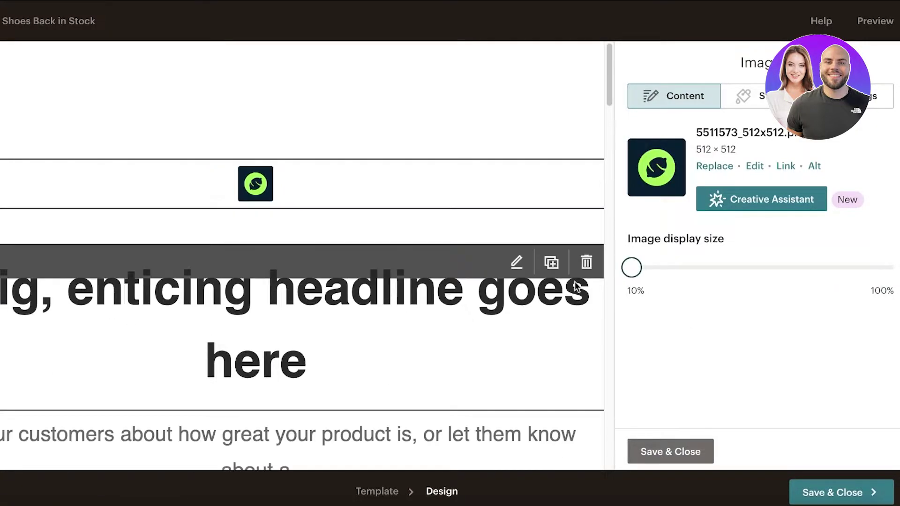
left_click(663, 460)
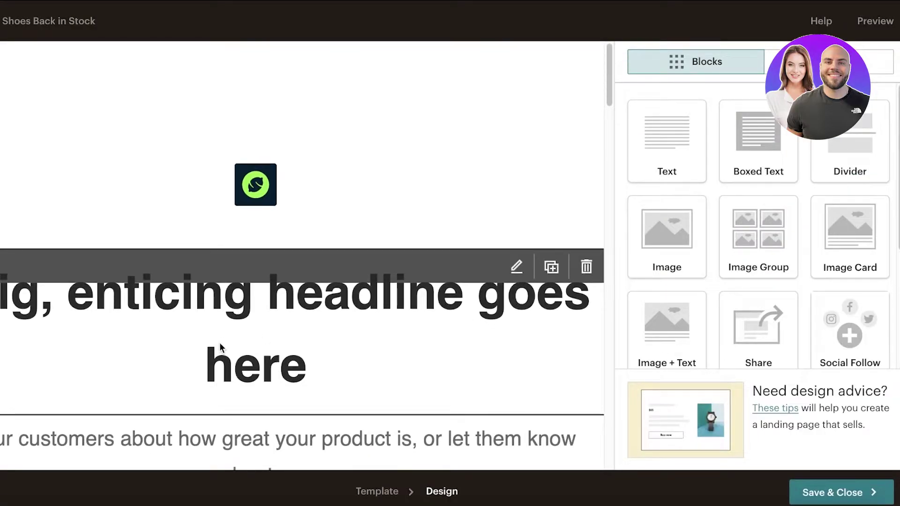
- Replace the headline text with "QUADRO8 ARE COMING BACK" and save the text block
left_click(215, 358)
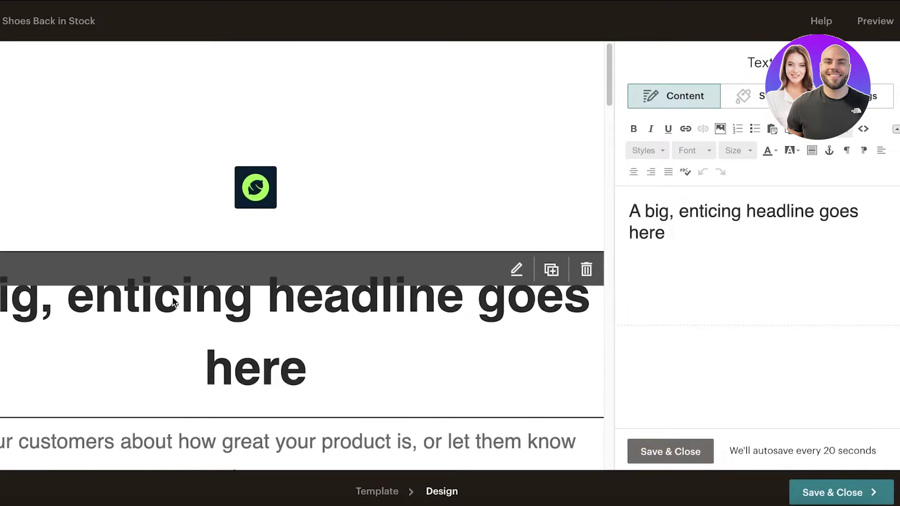
key("ctrl+a")
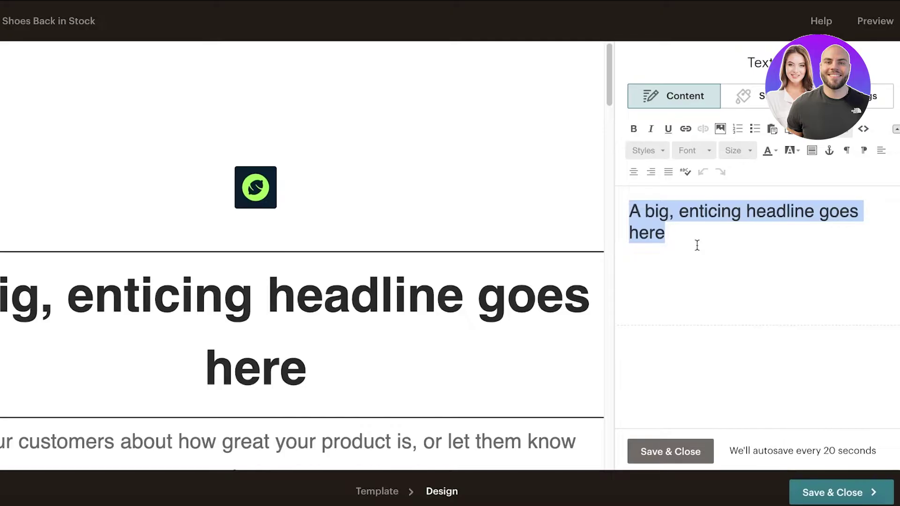
type("THEY ARE COMING BACK")
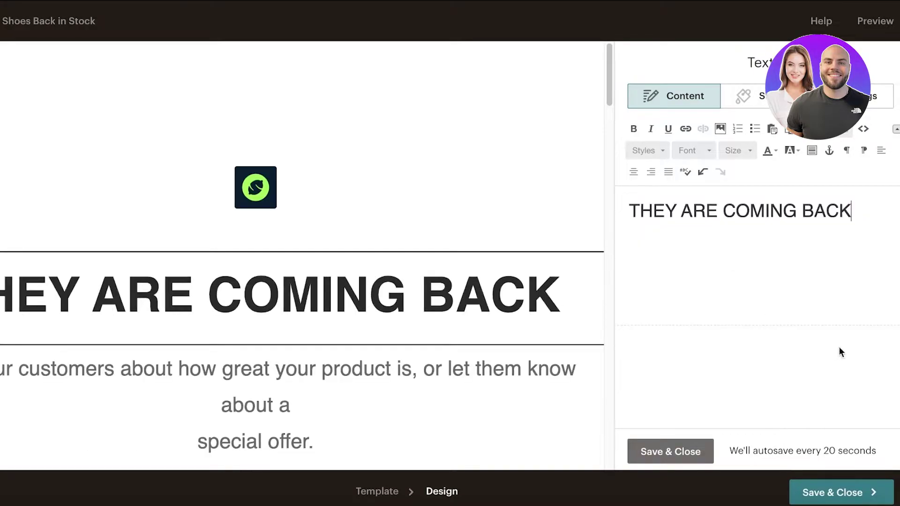
double_click(661, 211)
type("QUADRO8")
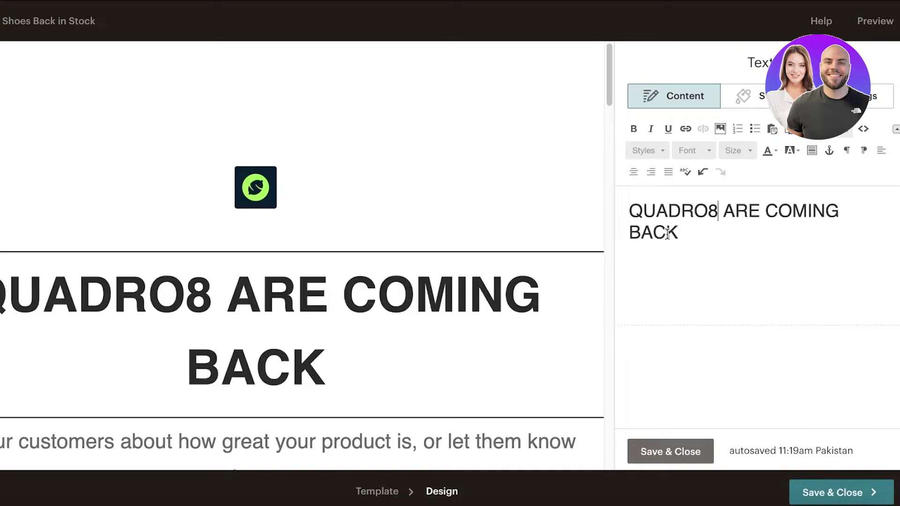
left_click(650, 449)
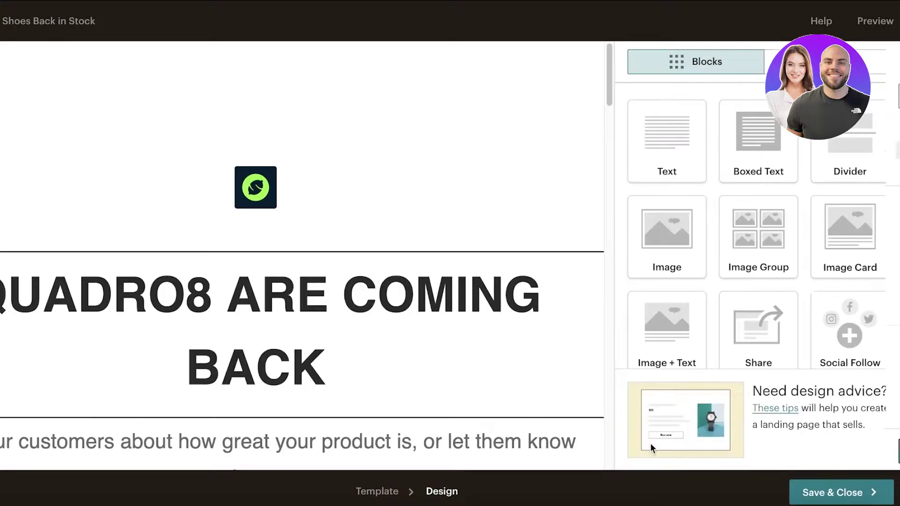
- Select all the text in the headline block and reduce its font size through 24 and 27 to 30
left_click(287, 404)
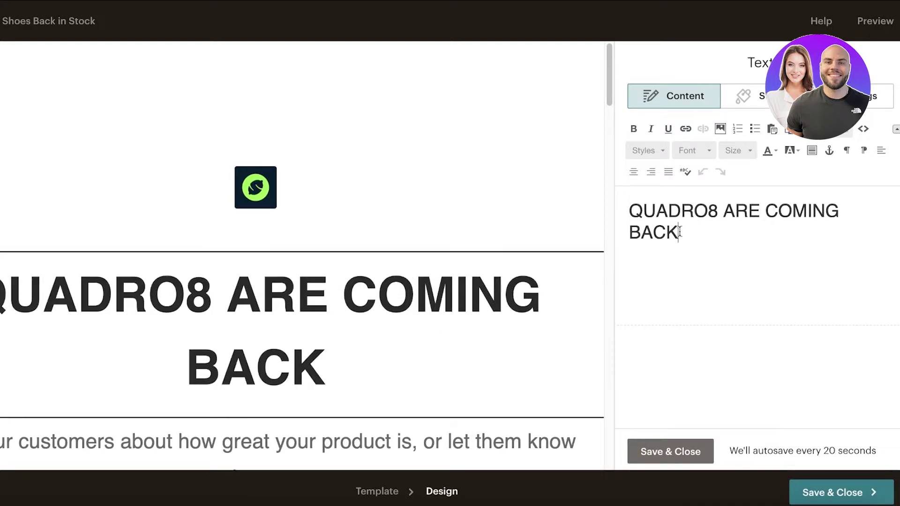
key("ctrl+a")
left_click(720, 152)
left_click(743, 232)
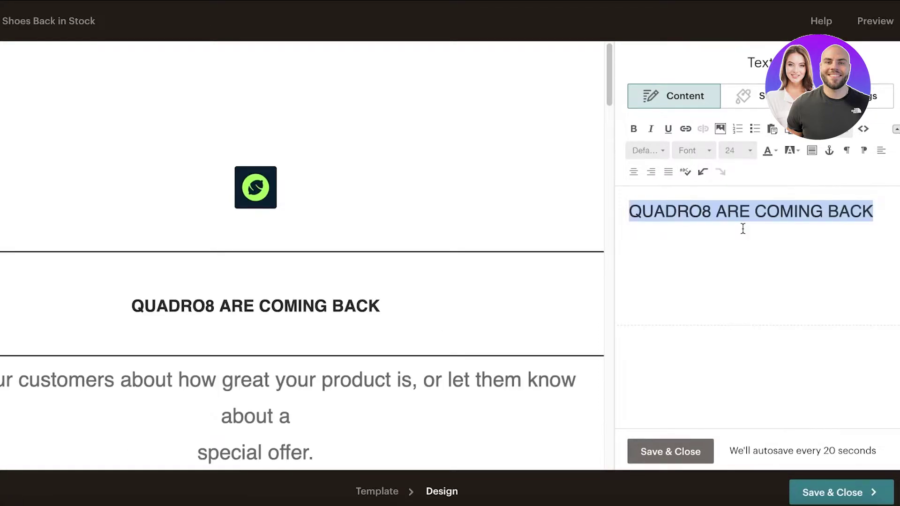
left_click(737, 150)
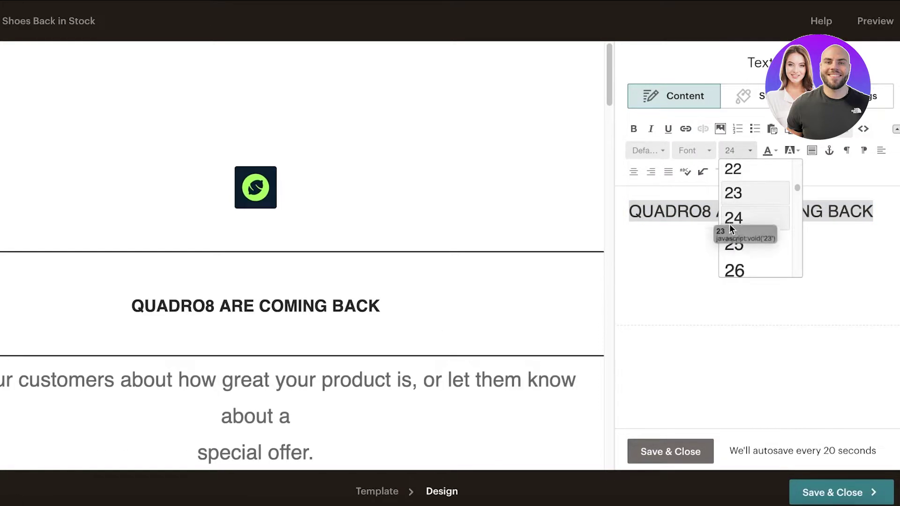
scroll(743, 261, "down", 1)
left_click(747, 270)
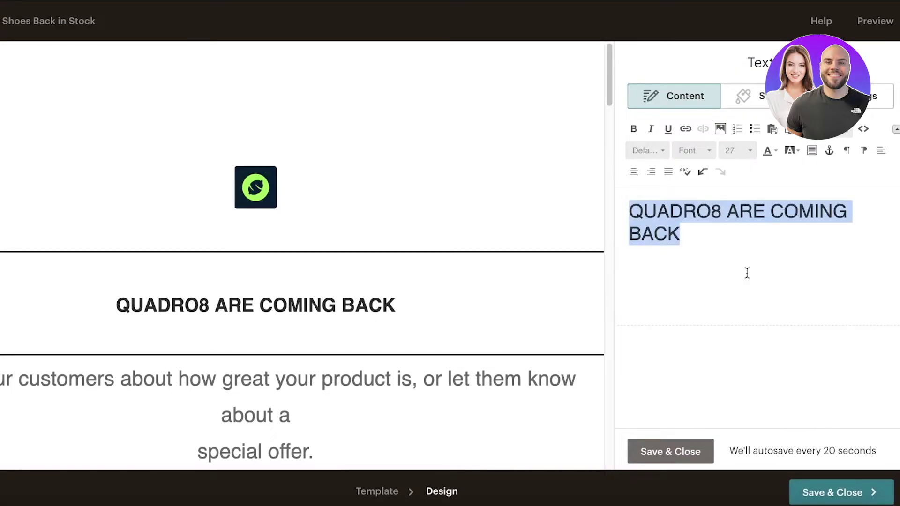
left_click(726, 151)
scroll(741, 235, "down", 2)
left_click(743, 245)
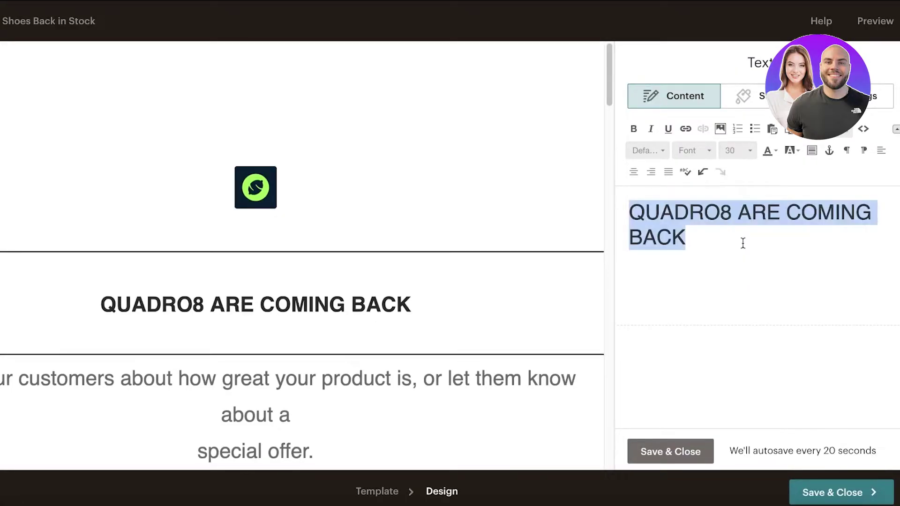
- Set the headline's font size to 36 and save the text block
left_click(733, 154)
scroll(743, 221, "down", 5)
scroll(743, 220, "up", 3)
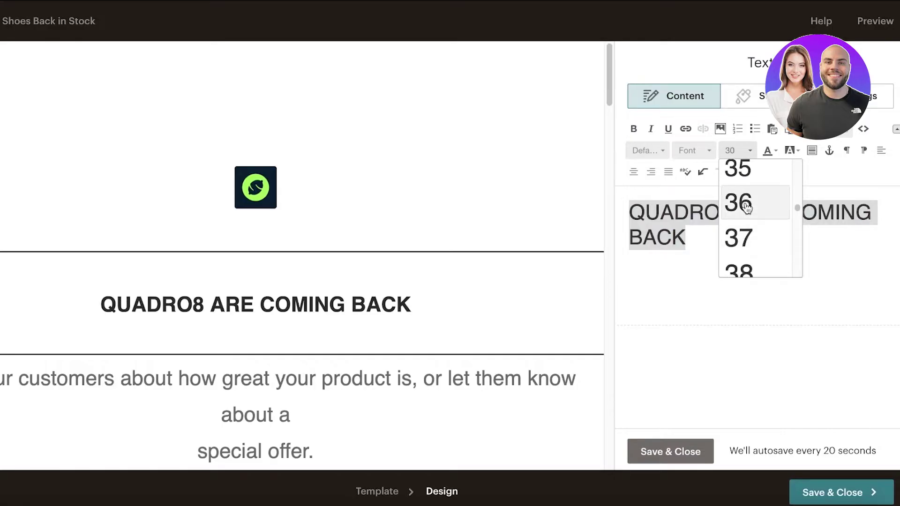
left_click(746, 203)
left_click(797, 302)
scroll(422, 324, "down", 3)
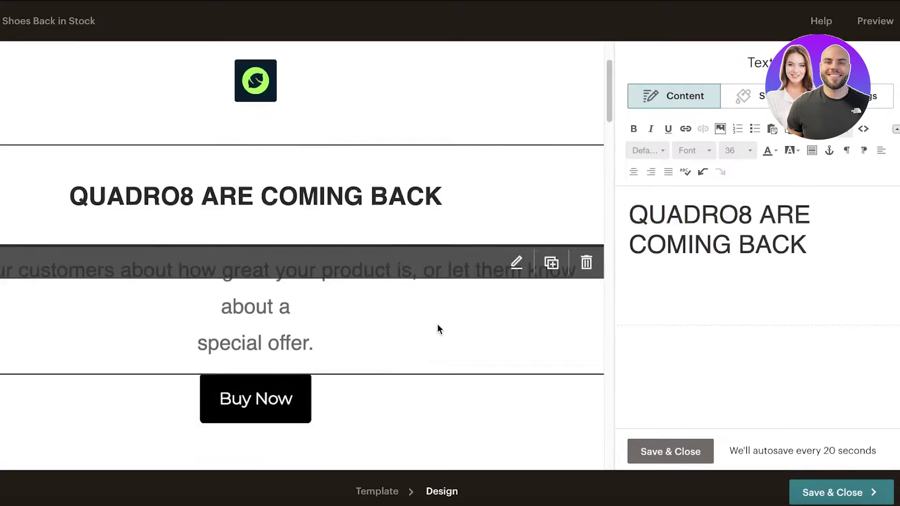
left_click(675, 457)
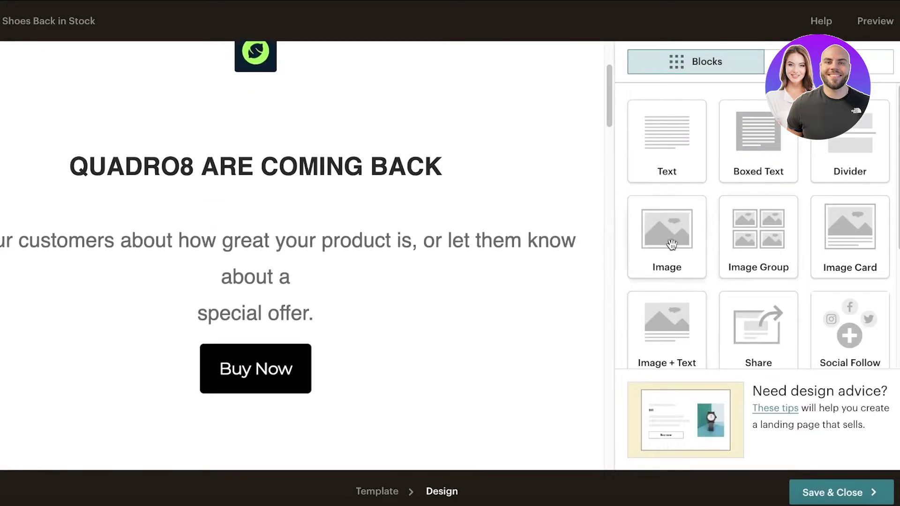
- Open the description block under the headline for editing and examine the template's sections down to the product details
scroll(522, 288, "down", 4)
scroll(522, 289, "up", 7)
scroll(300, 328, "down", 3)
left_click(283, 281)
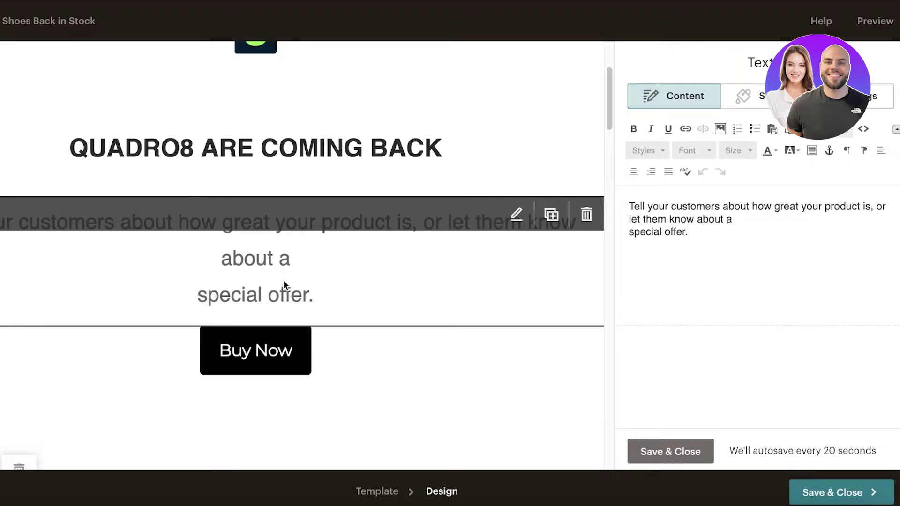
scroll(283, 281, "up", 3)
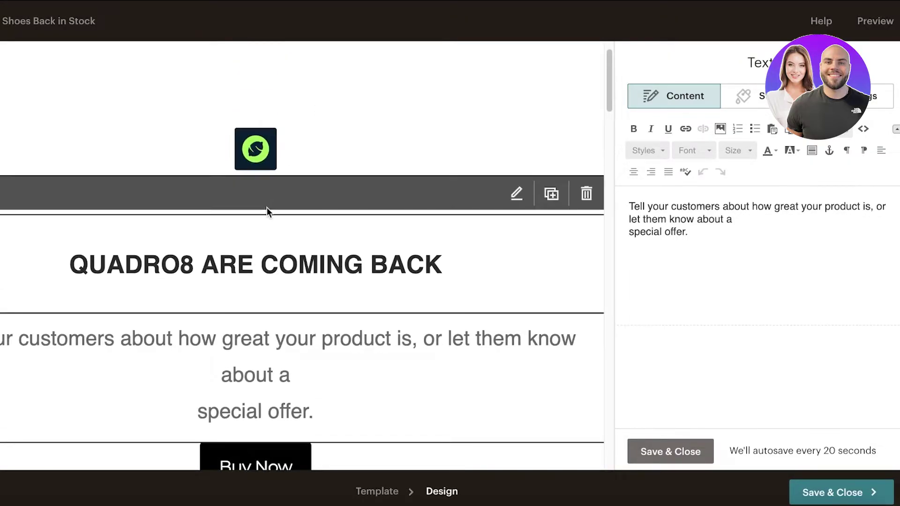
scroll(263, 215, "down", 10)
scroll(244, 238, "up", 5)
scroll(244, 238, "down", 15)
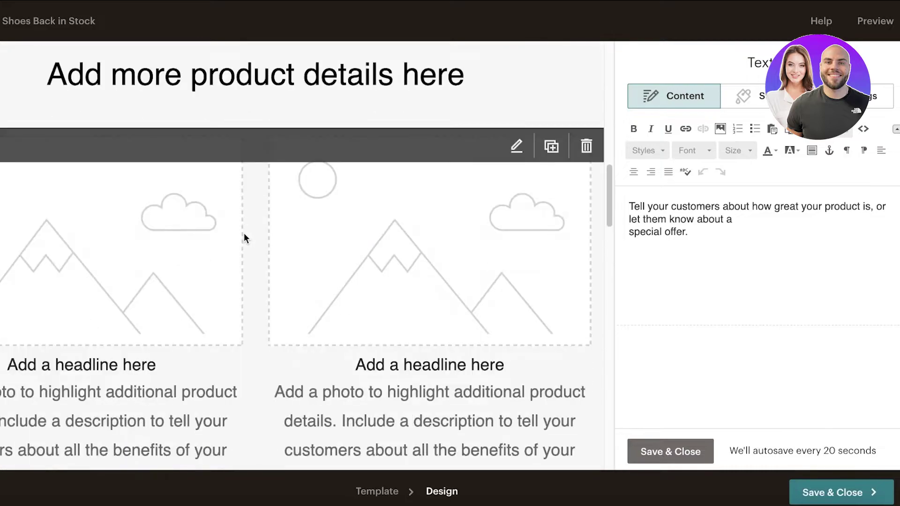
scroll(277, 225, "up", 10)
scroll(276, 219, "up", 8)
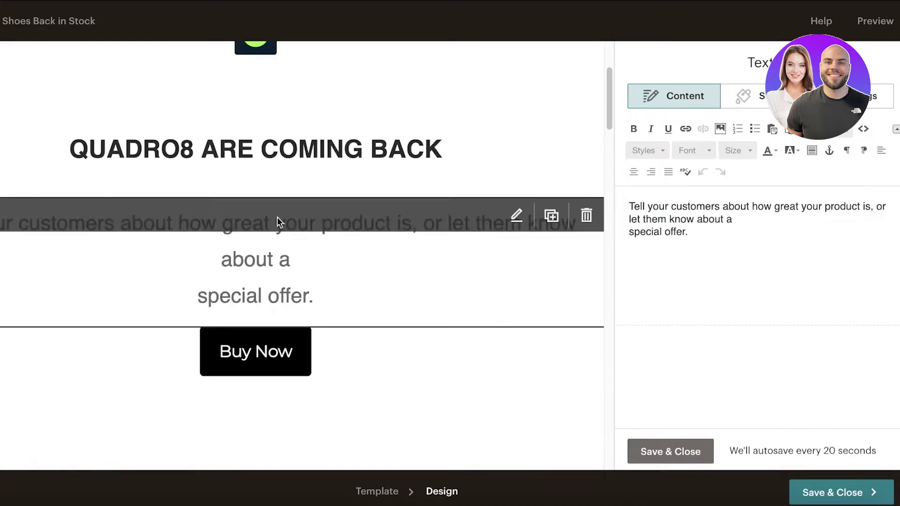
- Clear the placeholder description under the headline and save the emptied text block
scroll(279, 215, "down", 3)
left_click(697, 233)
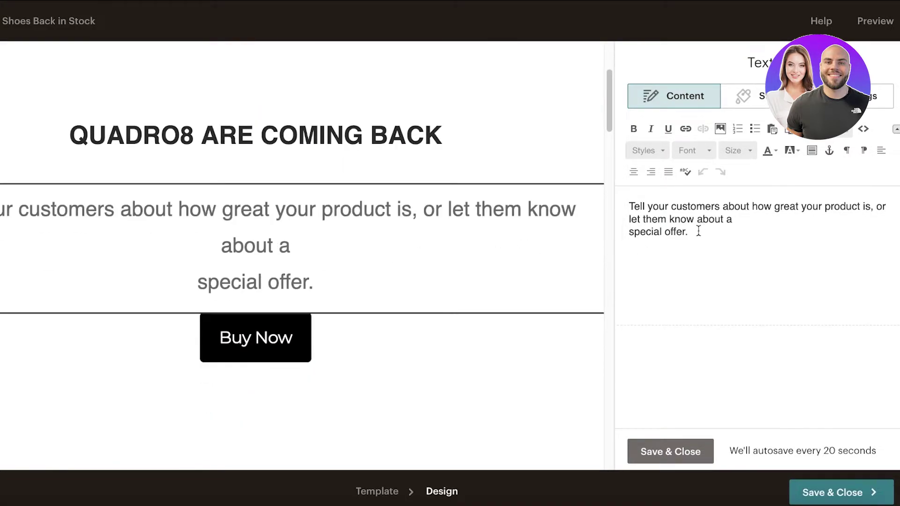
key("ctrl+a")
key("BackSpace")
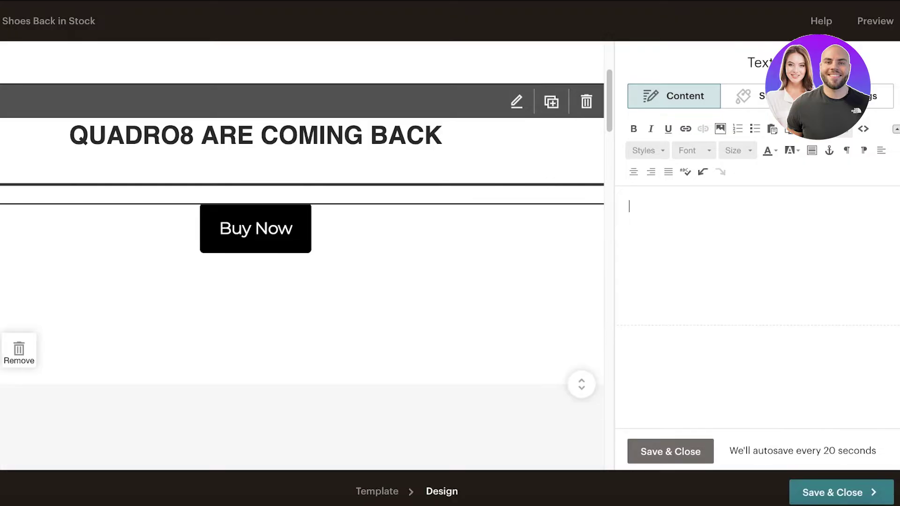
type("THE")
key("BackSpace")
key("BackSpace")
key("BackSpace")
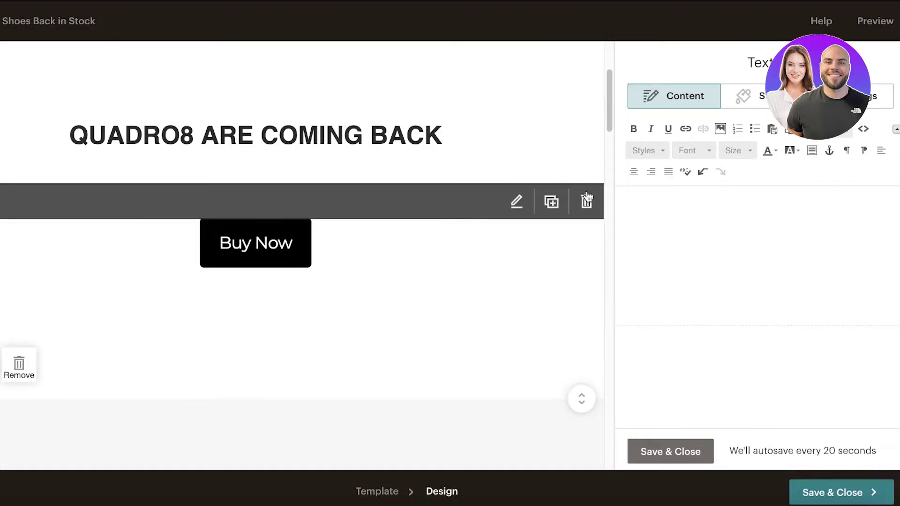
left_click(678, 450)
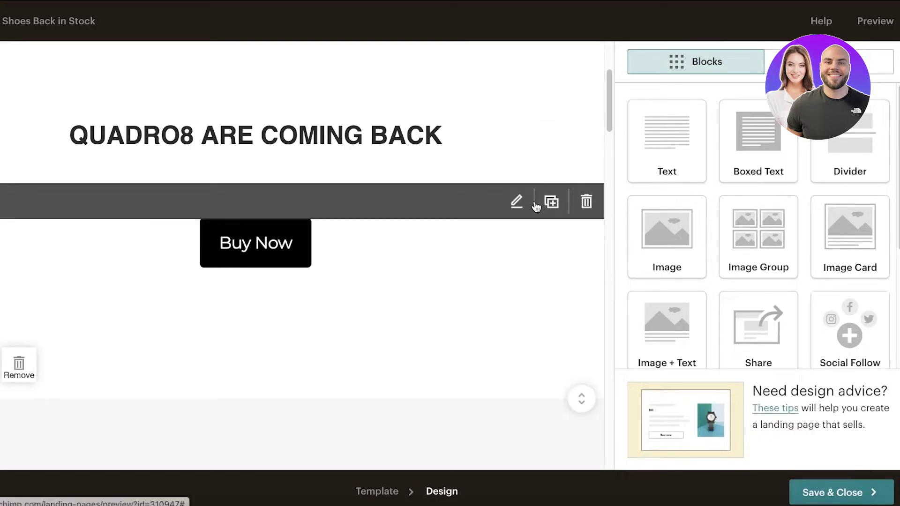
- Delete the empty text block between the headline and the Buy Now button
left_click(586, 202)
left_click(260, 313)
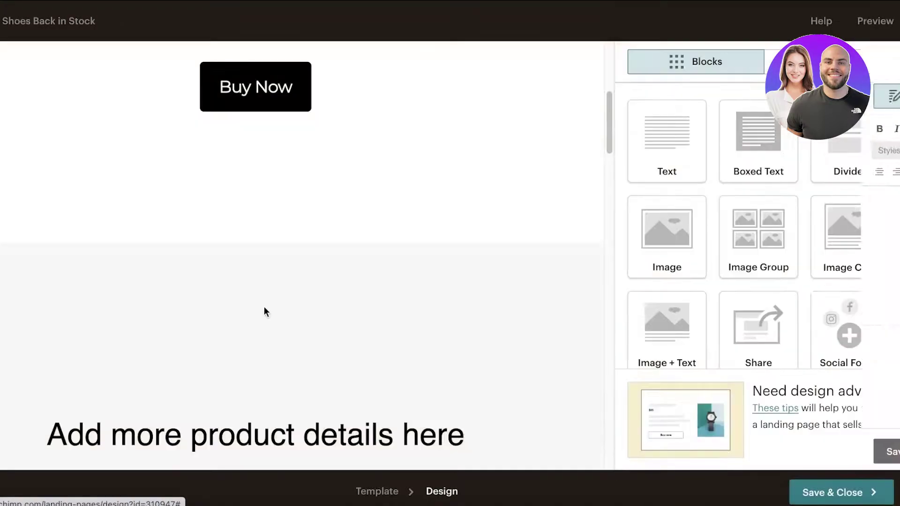
scroll(253, 309, "up", 6)
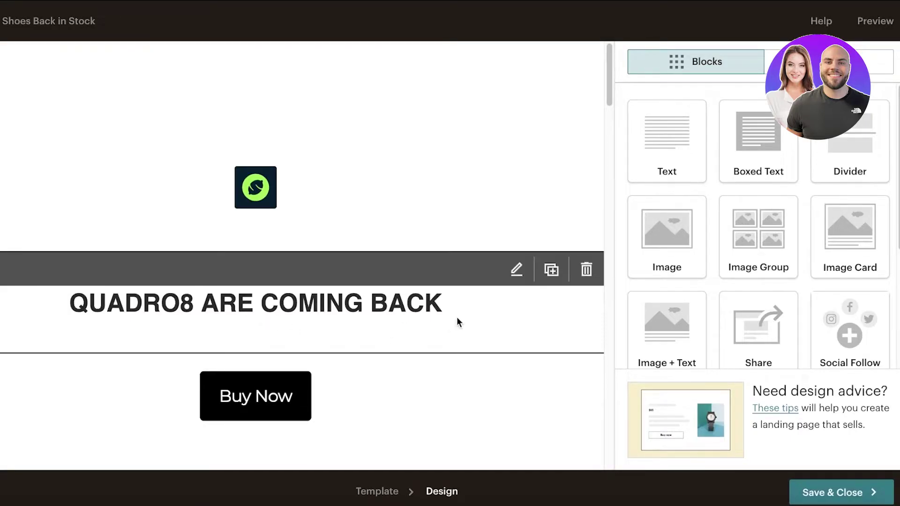
- Insert an Image Group block between the headline and the Buy Now button
scroll(666, 206, "down", 1)
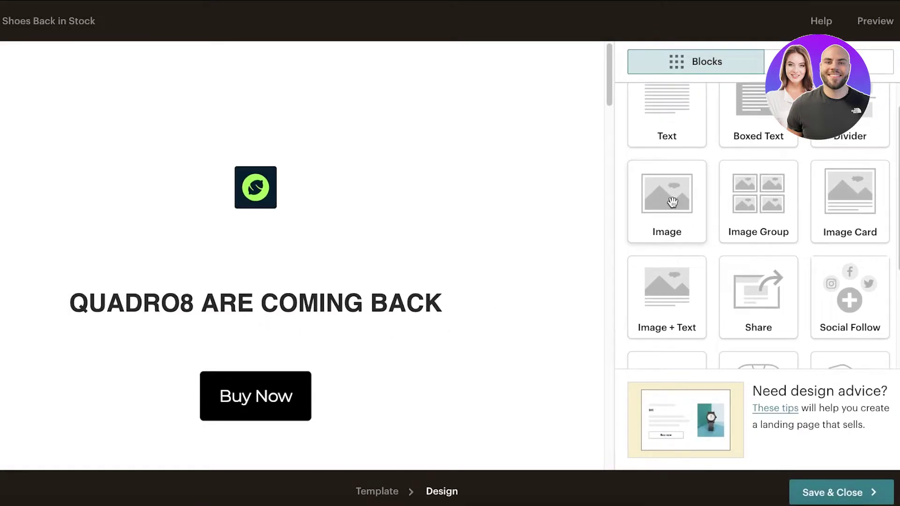
scroll(703, 201, "up", 1)
left_click_drag(758, 216, 275, 341)
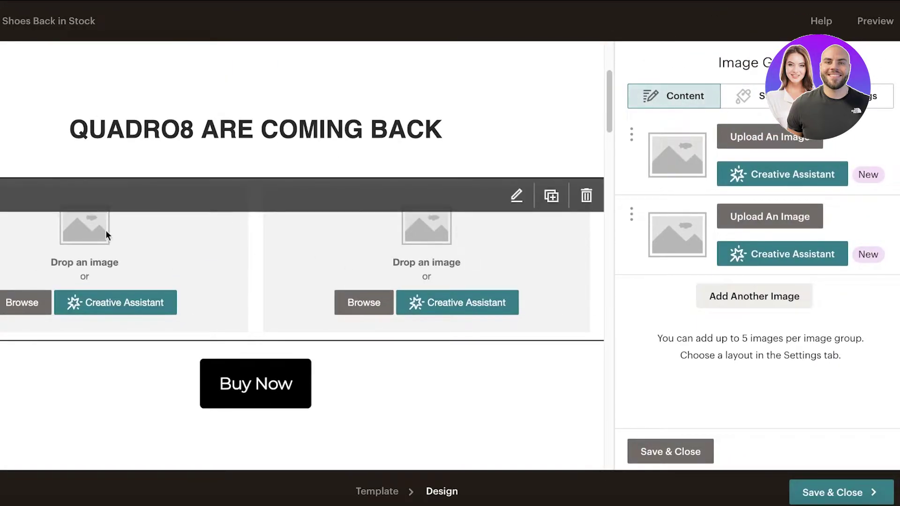
- Try the stacked layout for the image group, return to side by side and look over the image style options
left_click(875, 97)
left_click(714, 201)
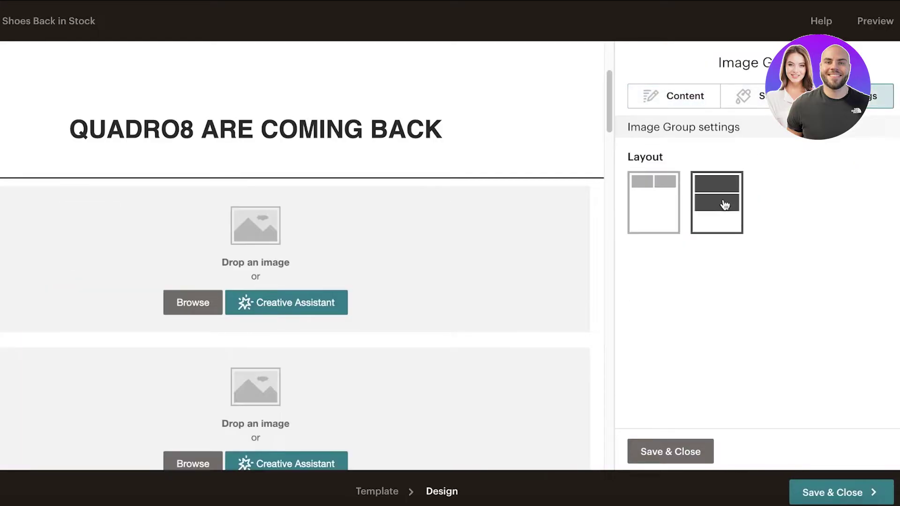
left_click(654, 202)
left_click(746, 97)
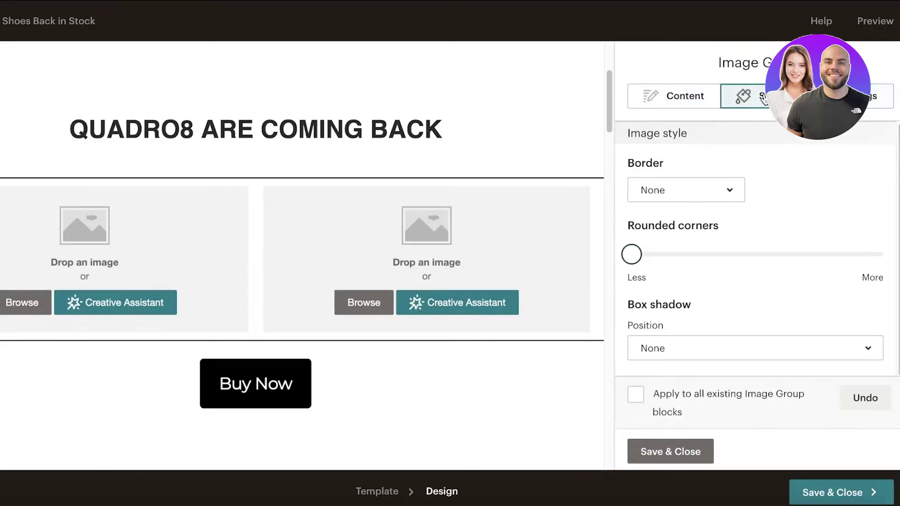
mouse_move(631, 254)
left_mouse_down()
mouse_move(681, 255)
mouse_move(543, 261)
mouse_move(700, 277)
mouse_move(621, 277)
mouse_move(642, 254)
mouse_move(632, 254)
left_mouse_up()
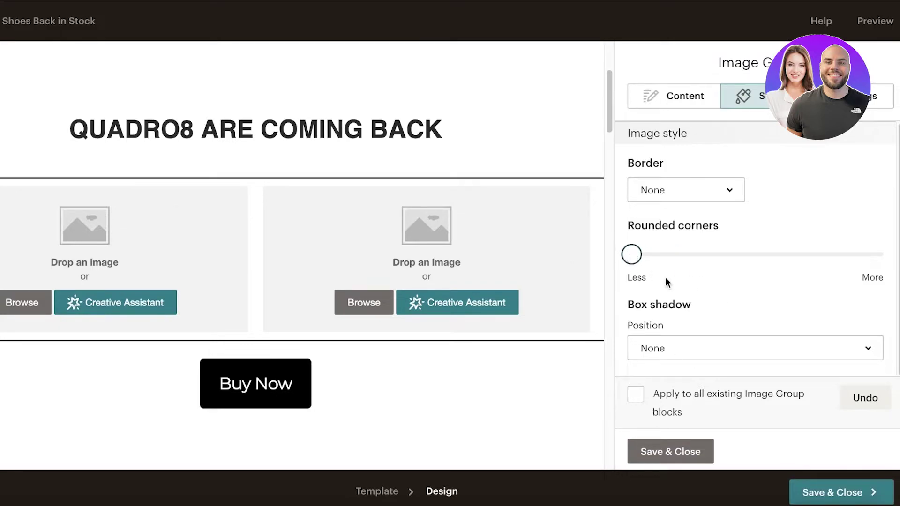
scroll(689, 281, "down", 1)
left_click(684, 104)
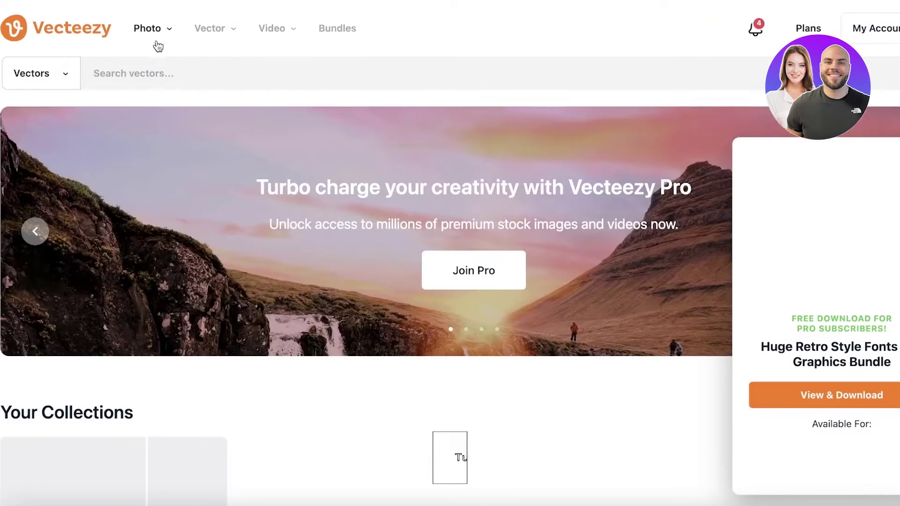
- Switch to Vecteezy, set the search type to photos and find sneaker photos to download for the image group
left_click(46, 73)
left_click(42, 97)
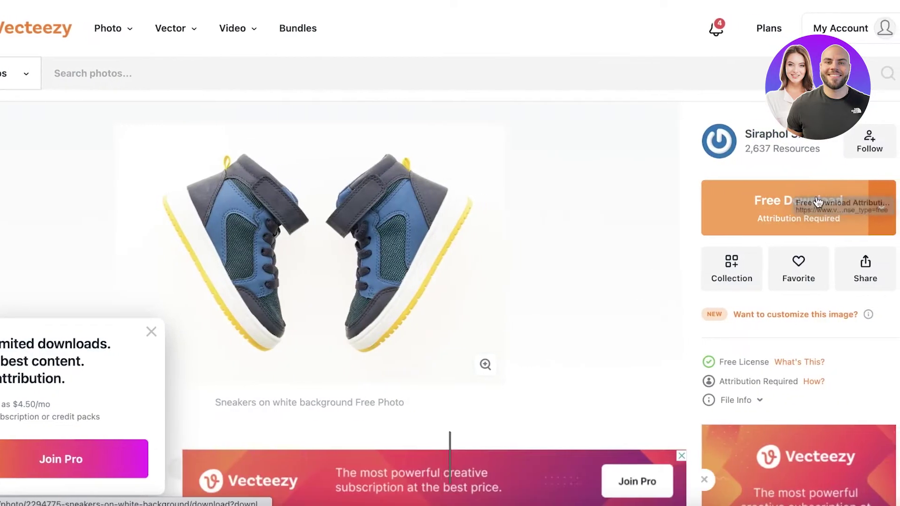
scroll(613, 285, "down", 10)
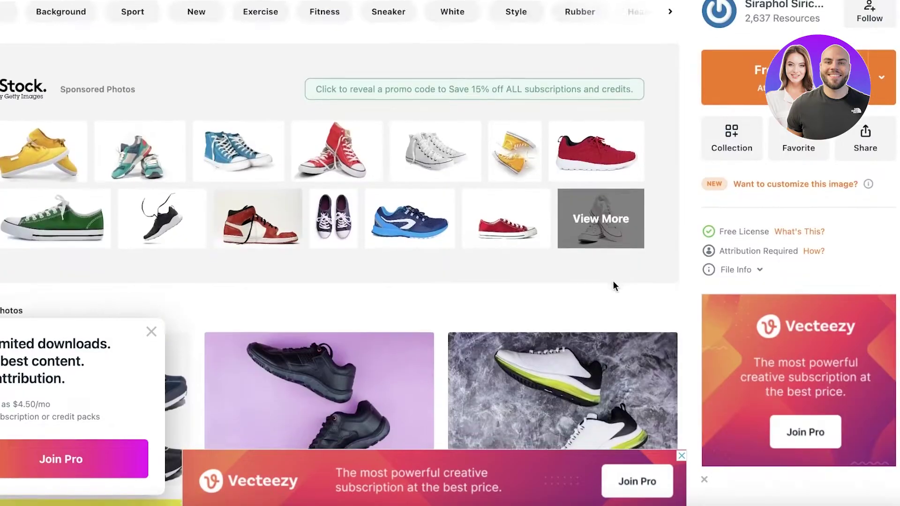
scroll(694, 207, "down", 15)
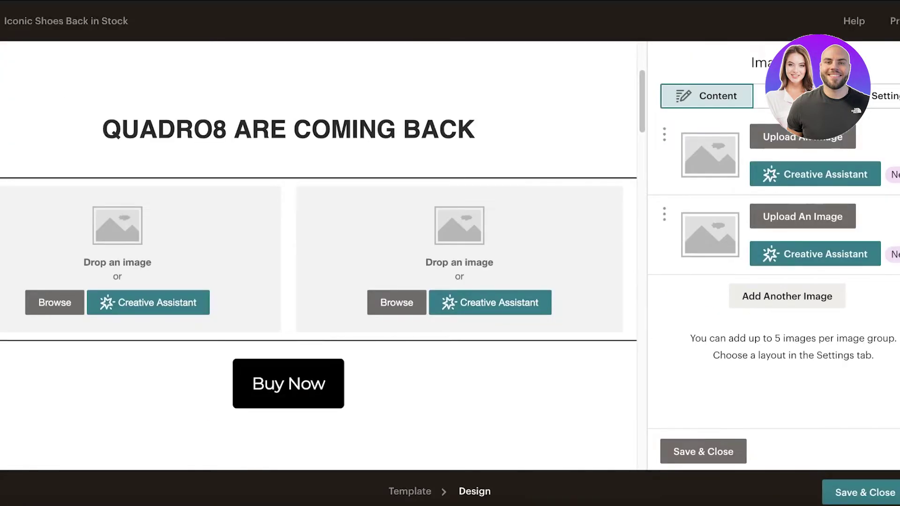
- Open the file library from the first image placeholder and upload the downloaded vecteezy_sneakers-on-white-background_2294775.jpg
left_click(55, 302)
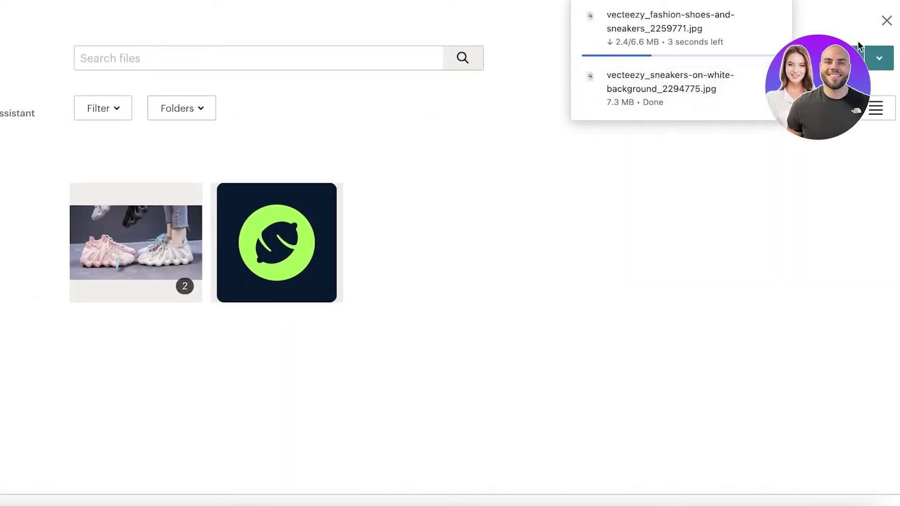
left_click(834, 58)
left_click(192, 201)
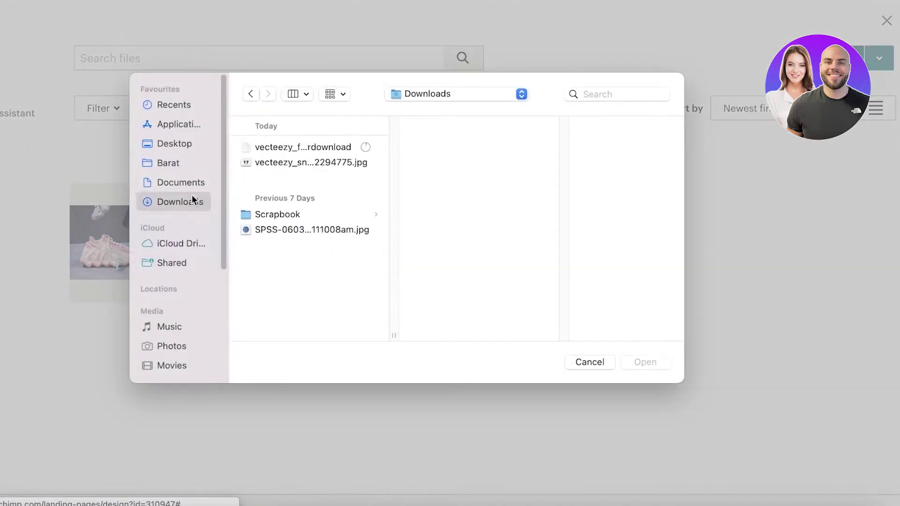
left_click(280, 164)
left_click(644, 362)
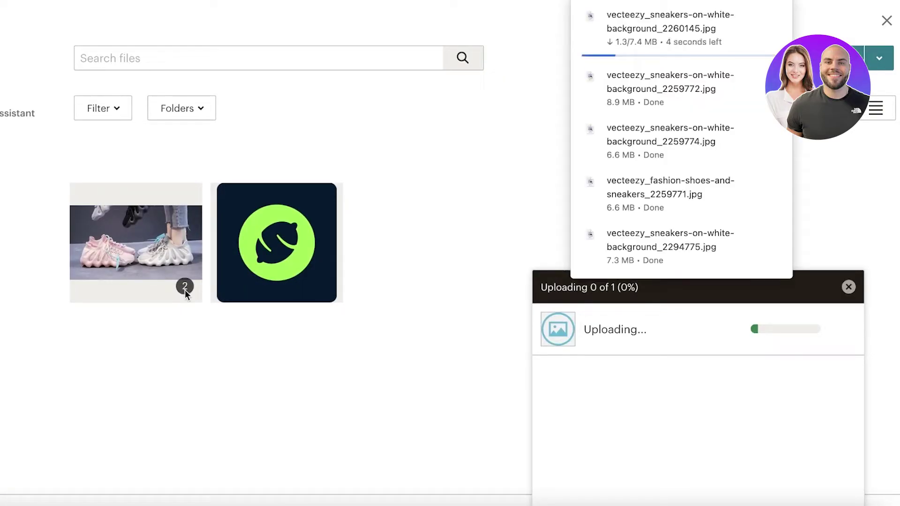
- Preview the downloaded sneaker photos and upload vecteezy_sneakers-on-white-background_2259772.jpg to the file library
mouse_move(777, 17)
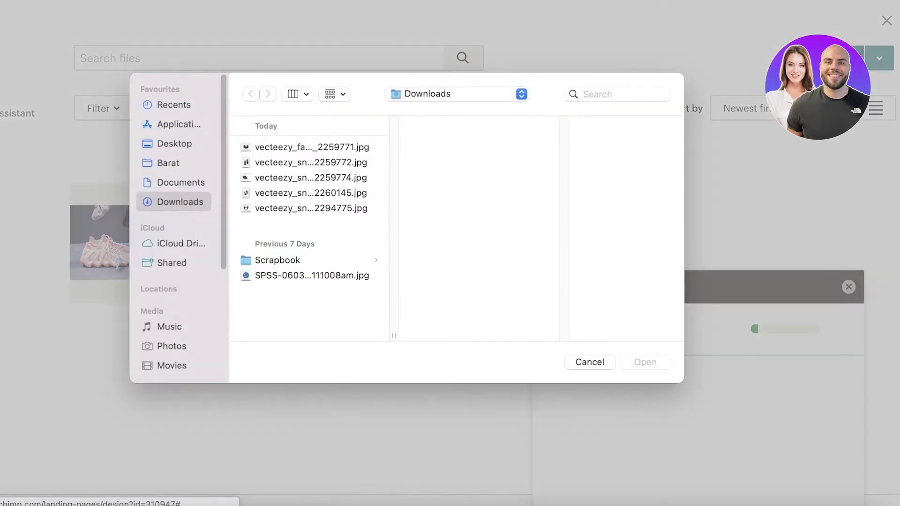
key("Down")
key("Down")
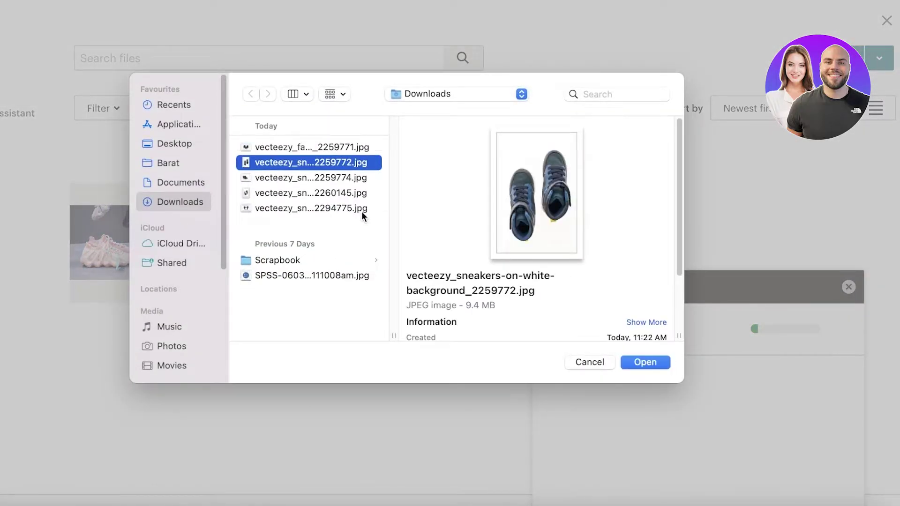
key("Down")
key("Down")
key("Down")
left_click(350, 161)
left_click(657, 361)
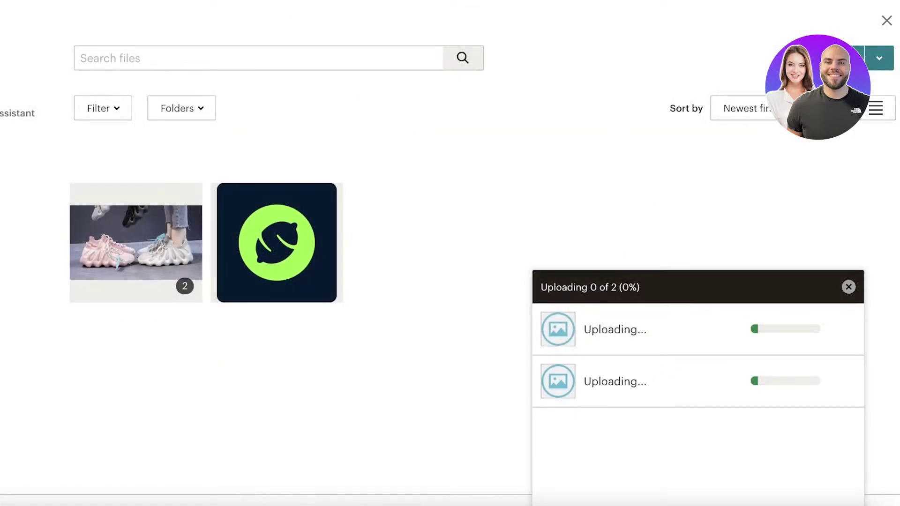
- Close the file library without picking an image and save the image group block
left_click(887, 20)
scroll(539, 240, "down", 3)
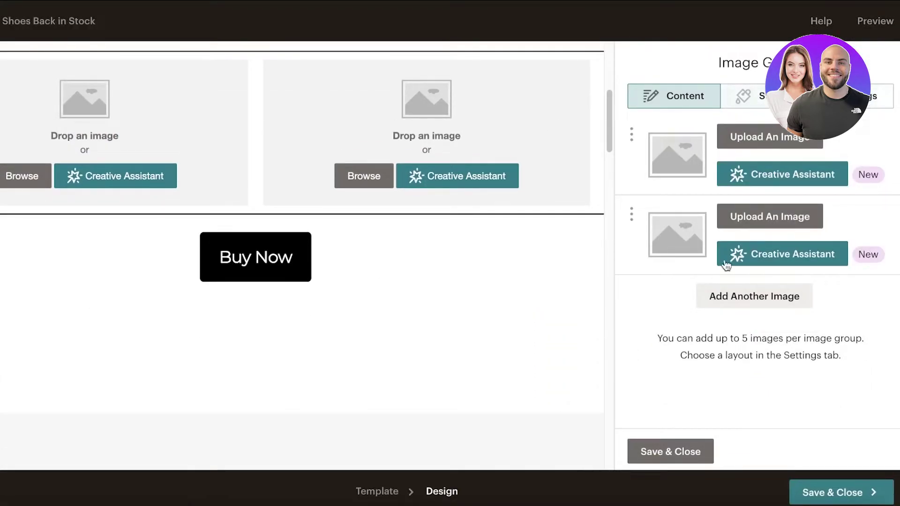
left_click(681, 451)
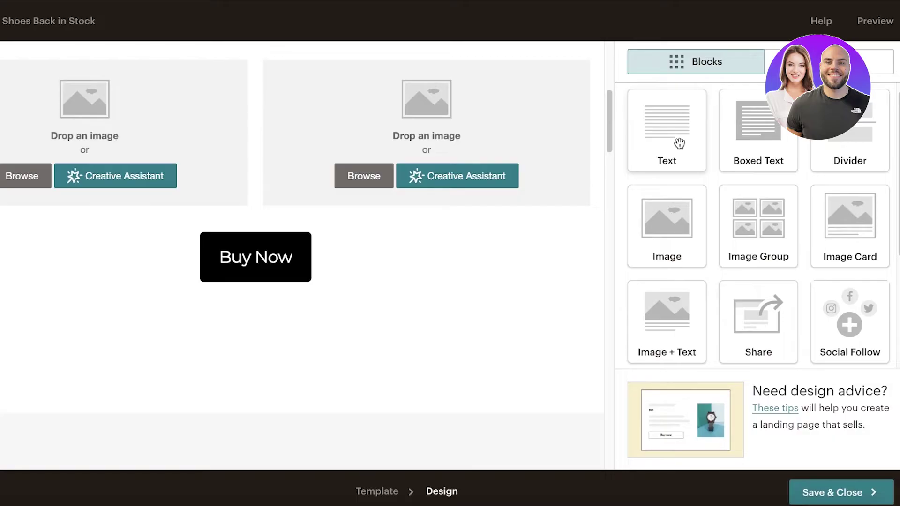
- Add a text block above Buy Now reading "The most awaited item is back in all its glory!" and "The wait is over", and save it
left_click_drag(679, 143, 276, 205)
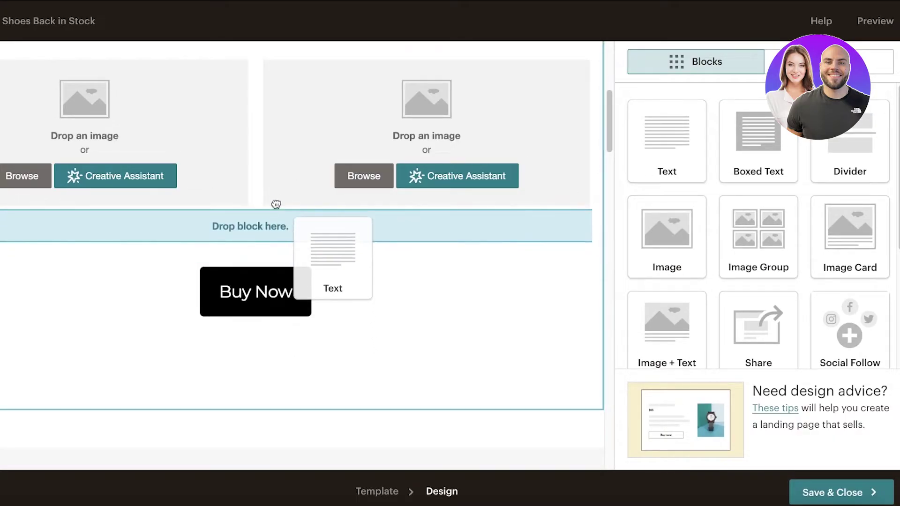
left_click_drag(283, 268, 285, 258)
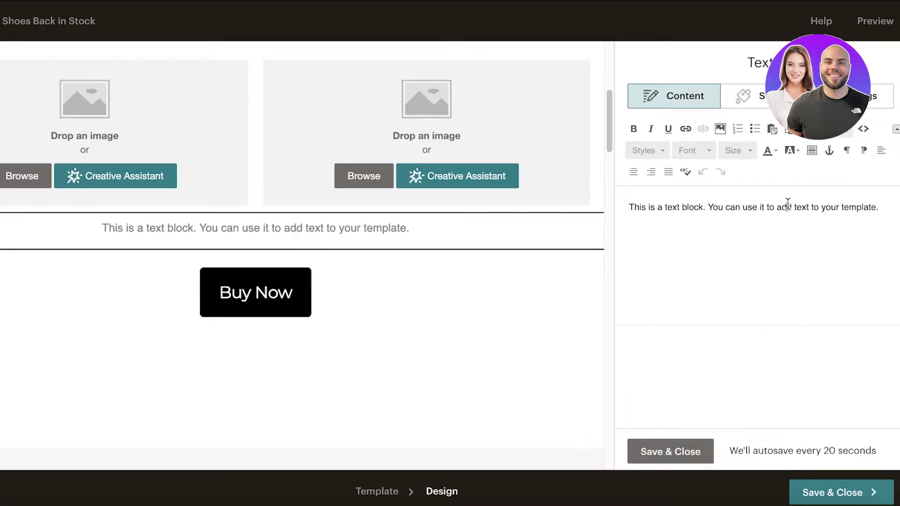
triple_click(788, 202)
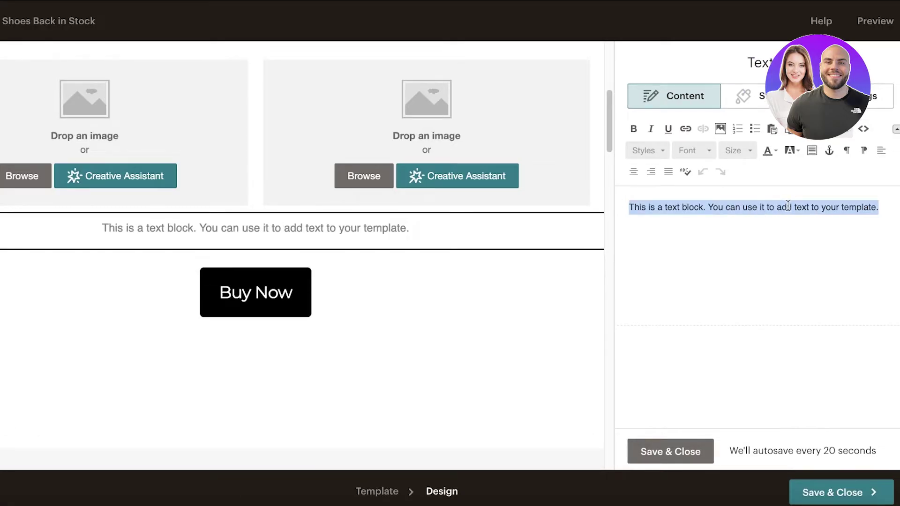
type("T")
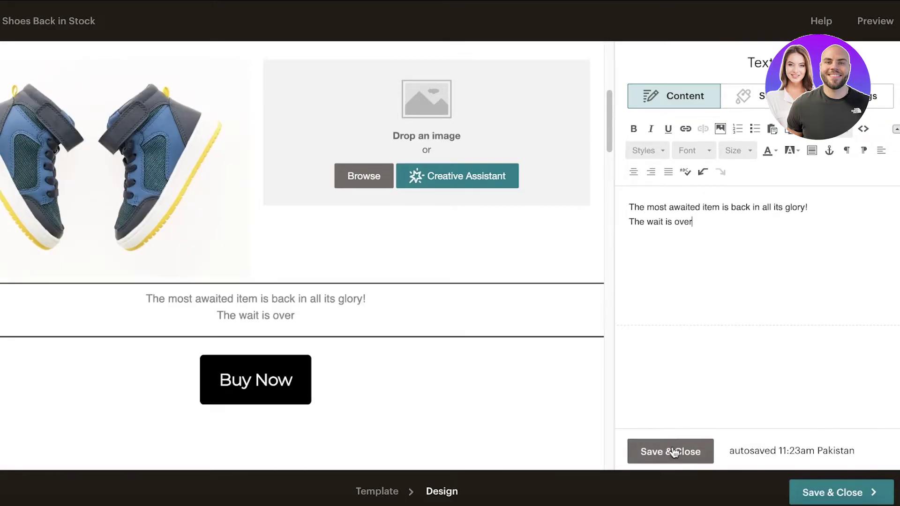
left_click(674, 452)
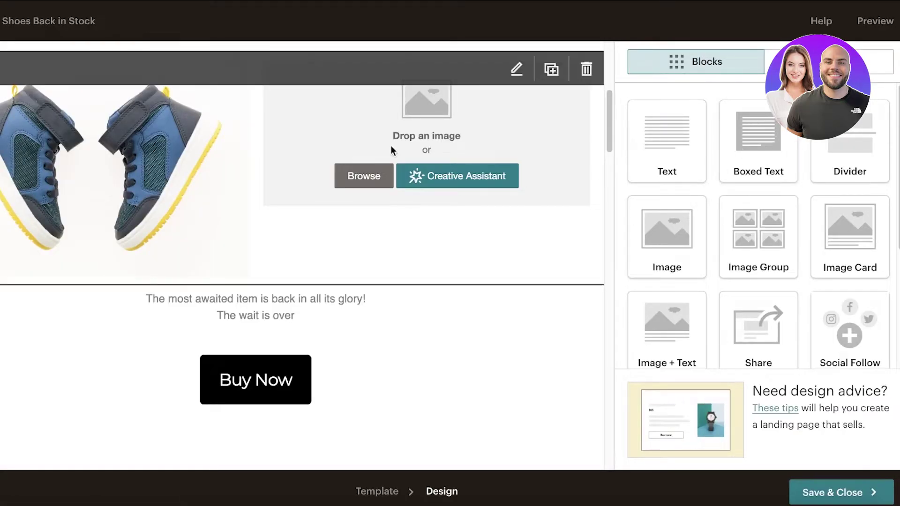
- Open the file library from the empty second image placeholder and upload another downloaded sneaker photo
left_click(368, 176)
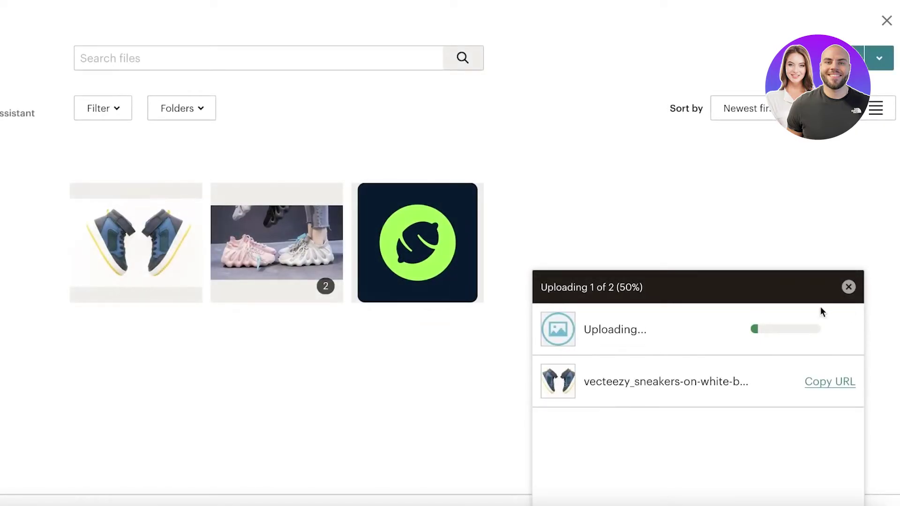
left_click(857, 52)
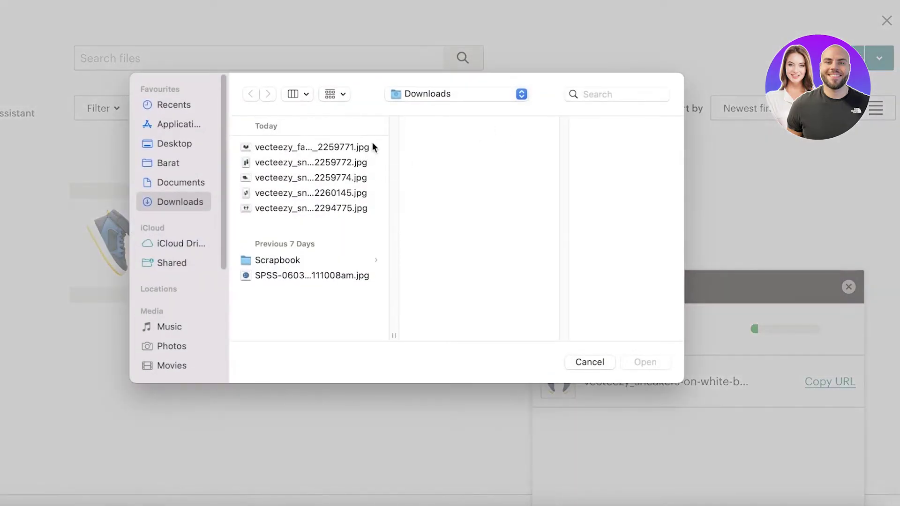
key("Up")
key("Up")
key("Up")
key("Up")
key("Up")
left_click(645, 362)
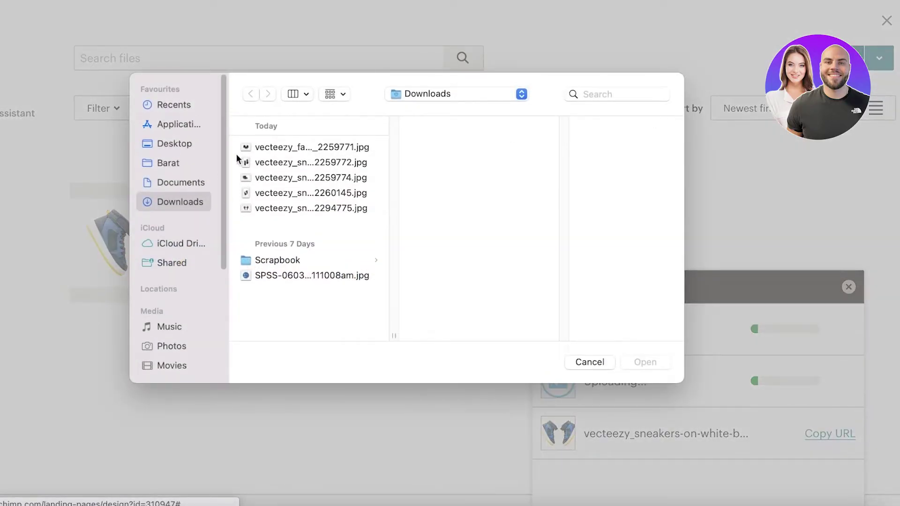
- Upload vecteezy_sneakers-on-white-background_2259772.jpg and close the file library without picking an image
left_click(310, 163)
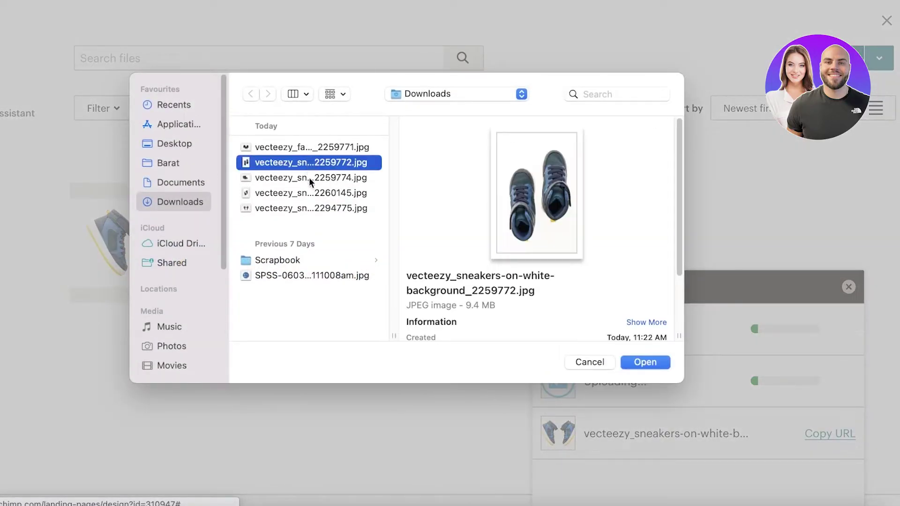
left_click(641, 363)
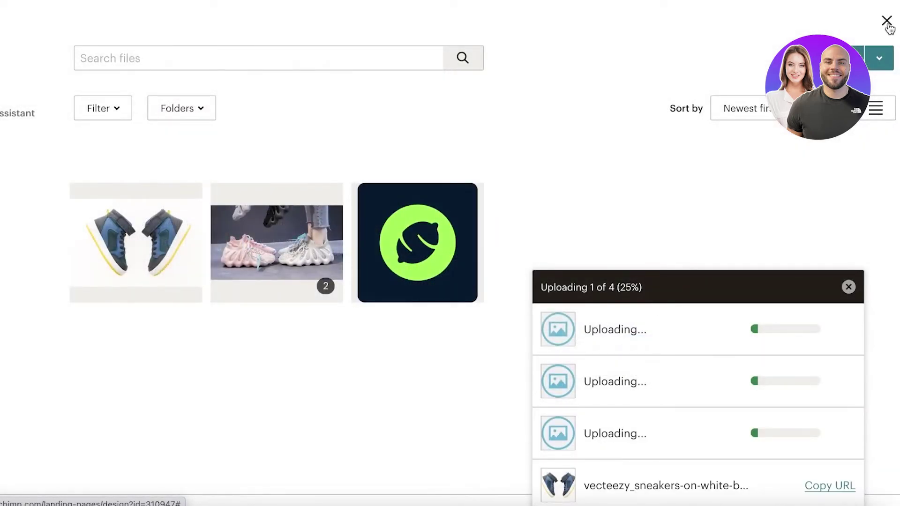
left_click(886, 21)
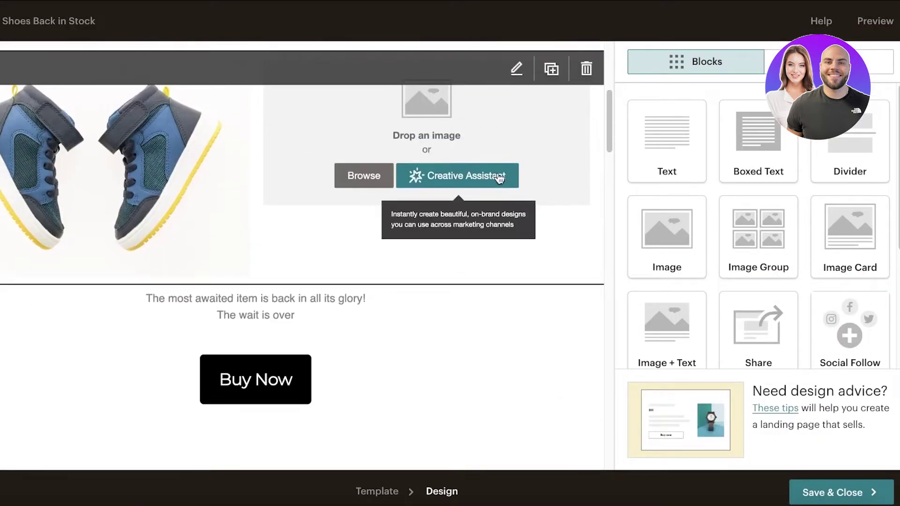
- Open the Buy Now button block below the text for editing
scroll(500, 178, "down", 3)
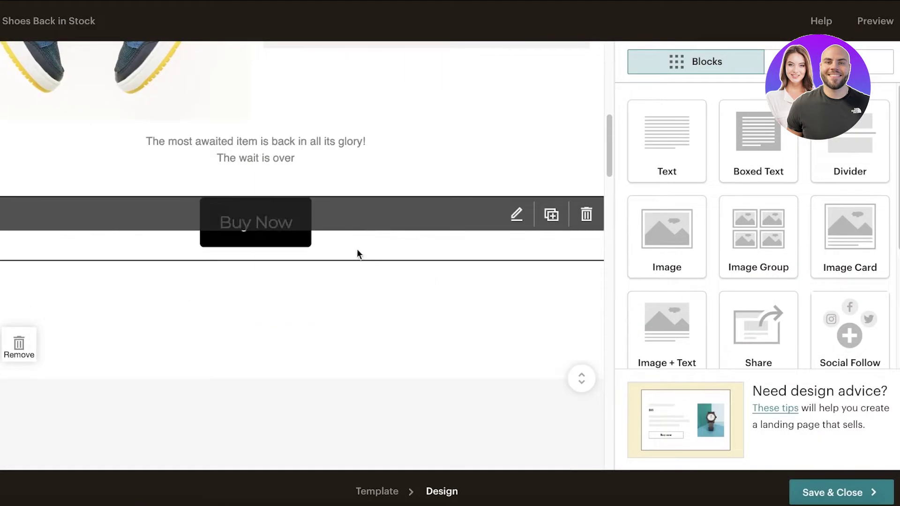
left_click(236, 242)
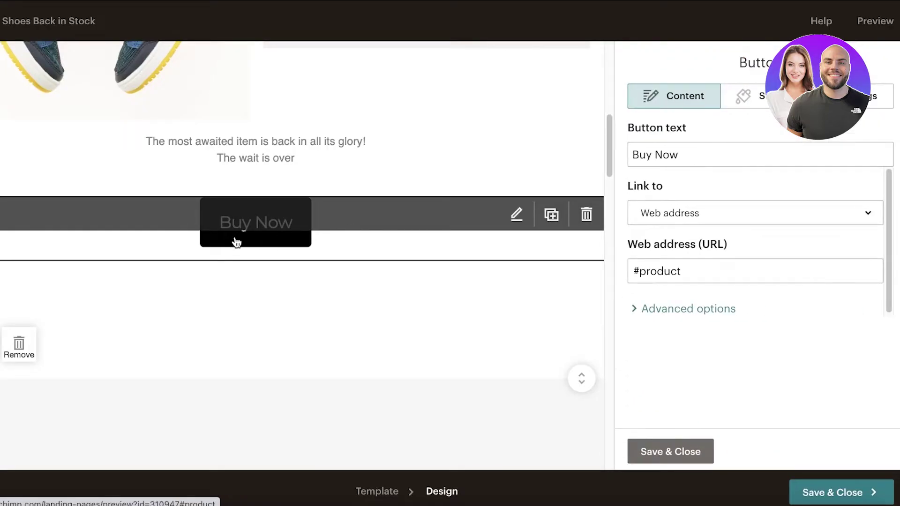
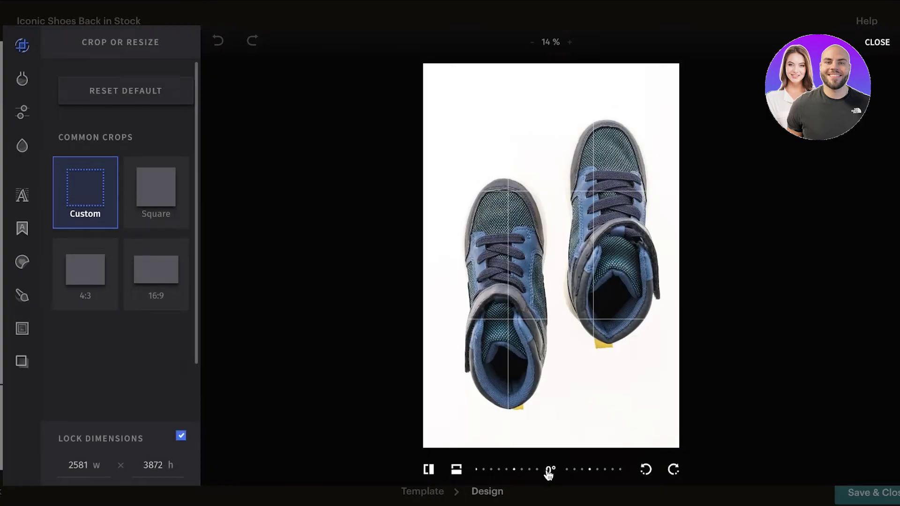
- Try to straighten the top-view sneaker photo slightly and crop it inward from its upper-left corner
mouse_move(548, 474)
left_mouse_down()
mouse_move(539, 474)
mouse_move(549, 475)
left_mouse_up()
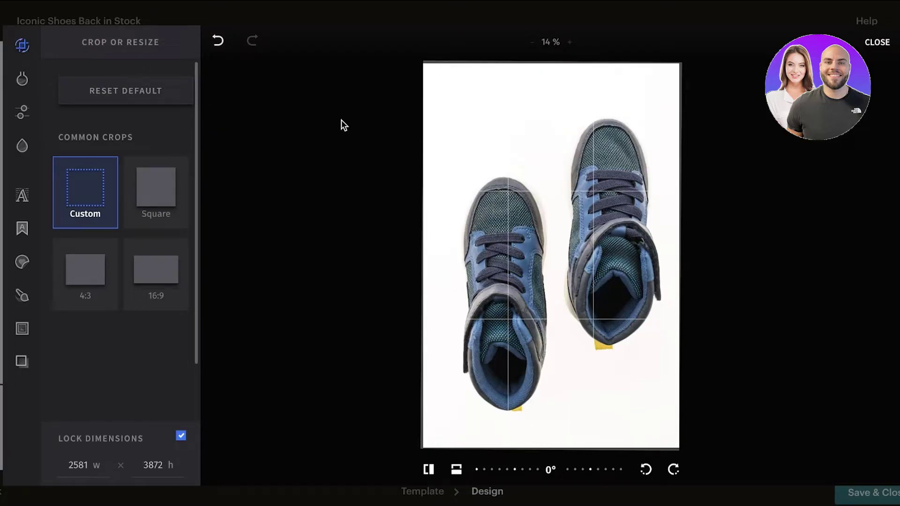
left_click_drag(418, 62, 435, 82)
left_click_drag(674, 88, 675, 88)
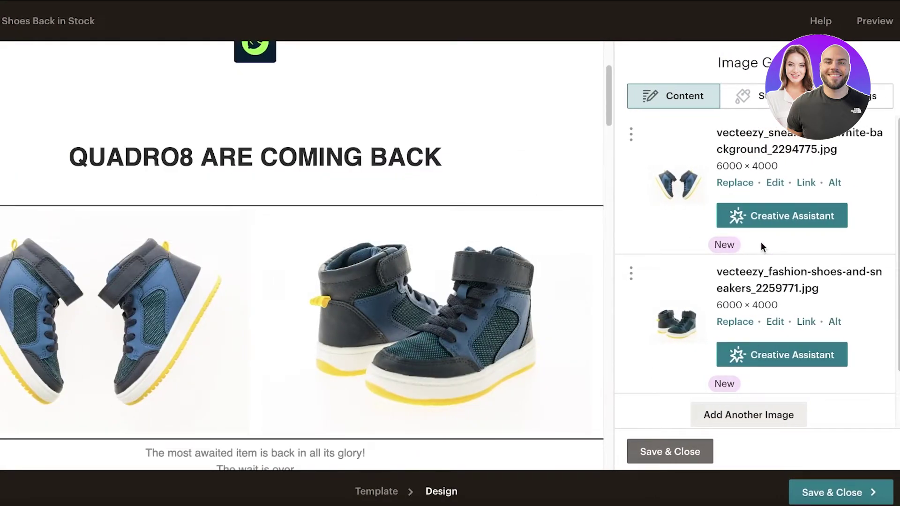
- Compare the sizes of the two photos in the image group and check how they sit above the text and Buy Now button
scroll(633, 278, "down", 2)
scroll(313, 321, "down", 4)
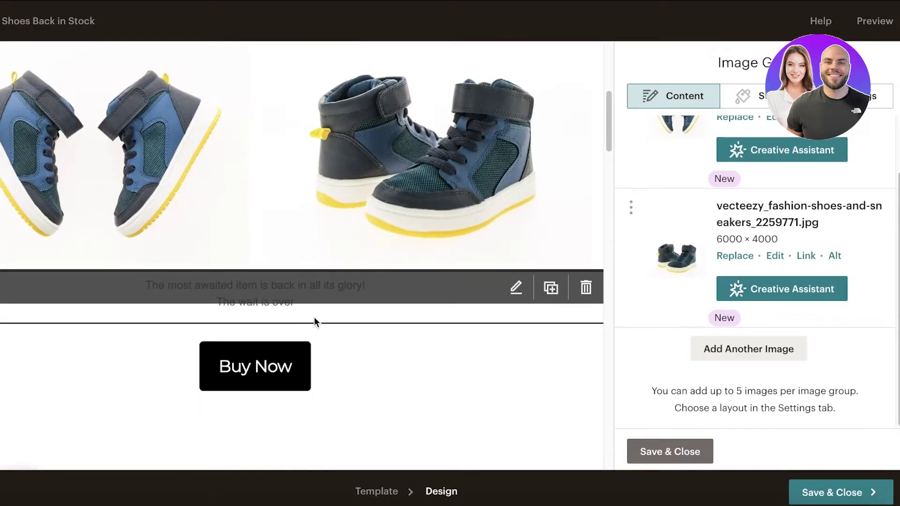
scroll(315, 319, "up", 3)
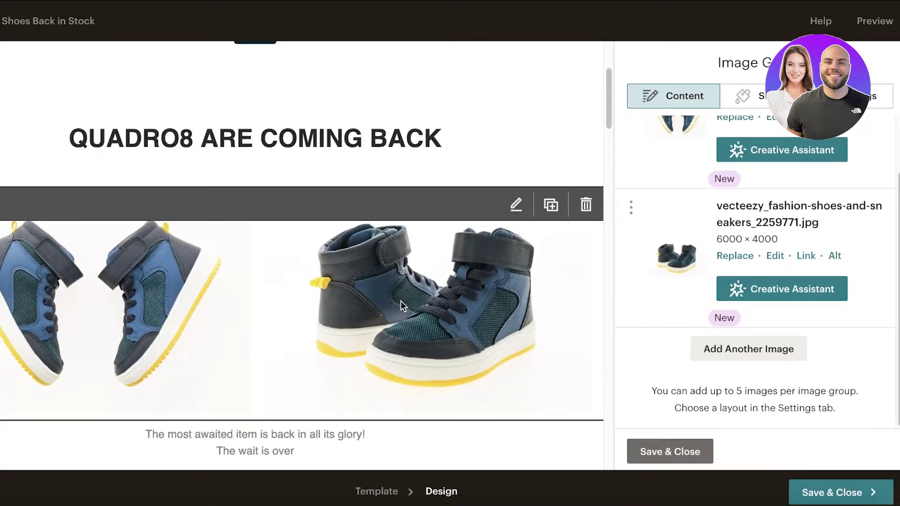
scroll(405, 323, "down", 5)
scroll(328, 286, "down", 3)
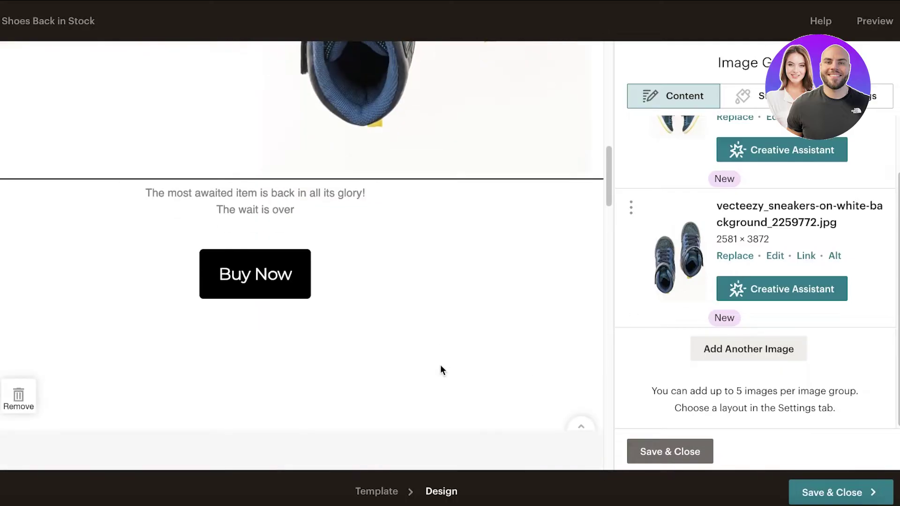
scroll(347, 289, "up", 9)
scroll(345, 288, "down", 4)
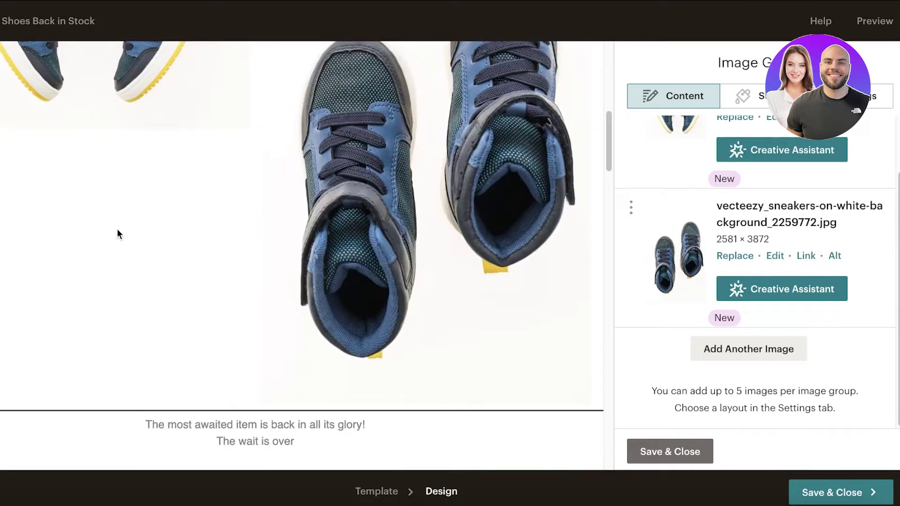
scroll(499, 225, "up", 3)
scroll(797, 300, "down", 1)
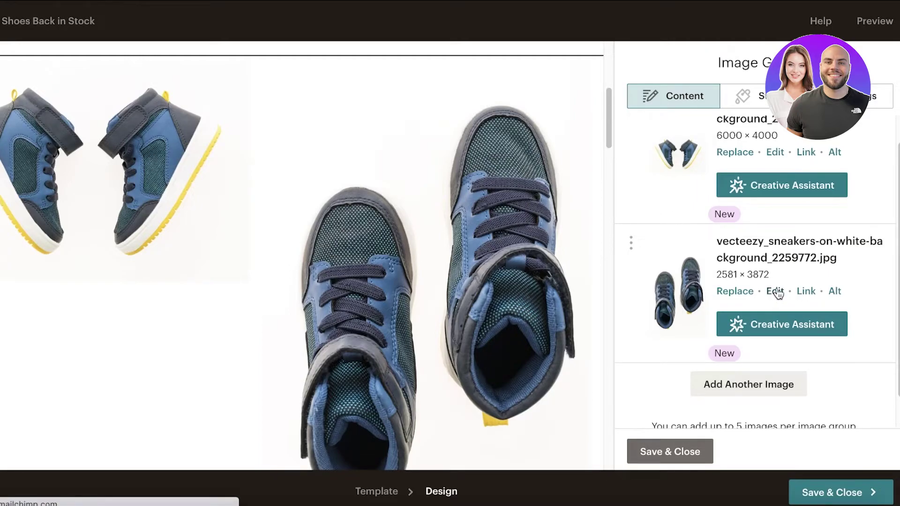
- Crop the second sneaker photo in the image editor to a shorter height that suits the photo beside it
left_click(776, 292)
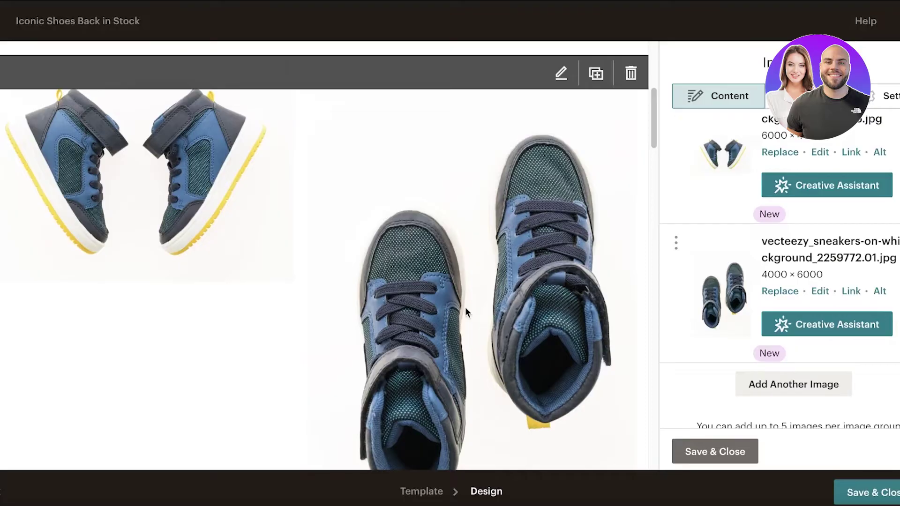
scroll(465, 307, "down", 2)
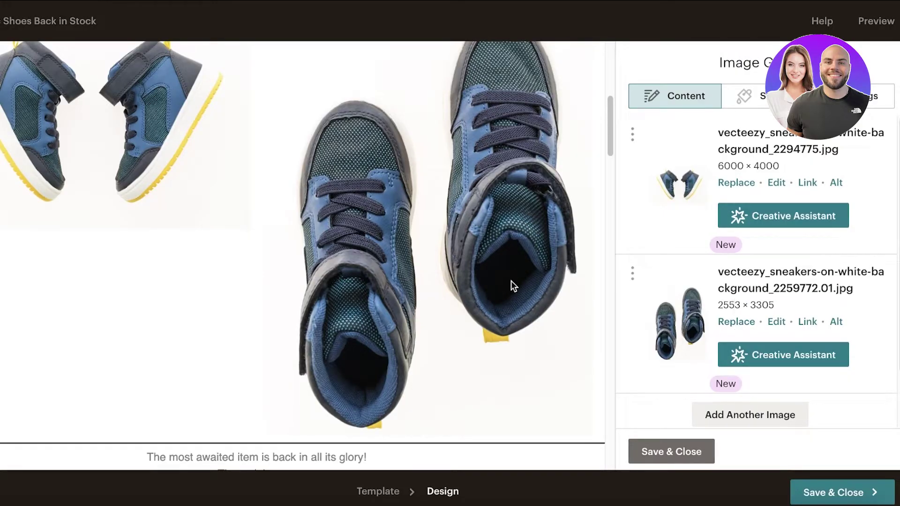
scroll(460, 202, "up", 3)
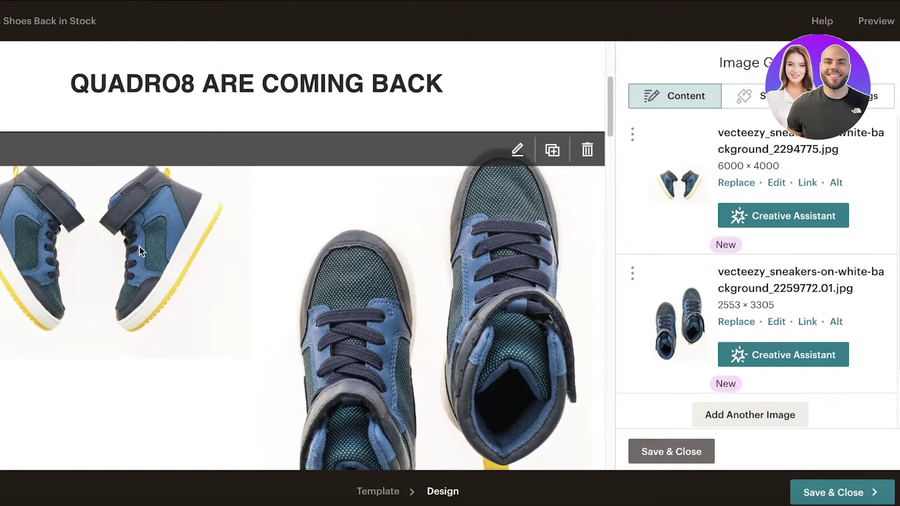
scroll(280, 243, "down", 4)
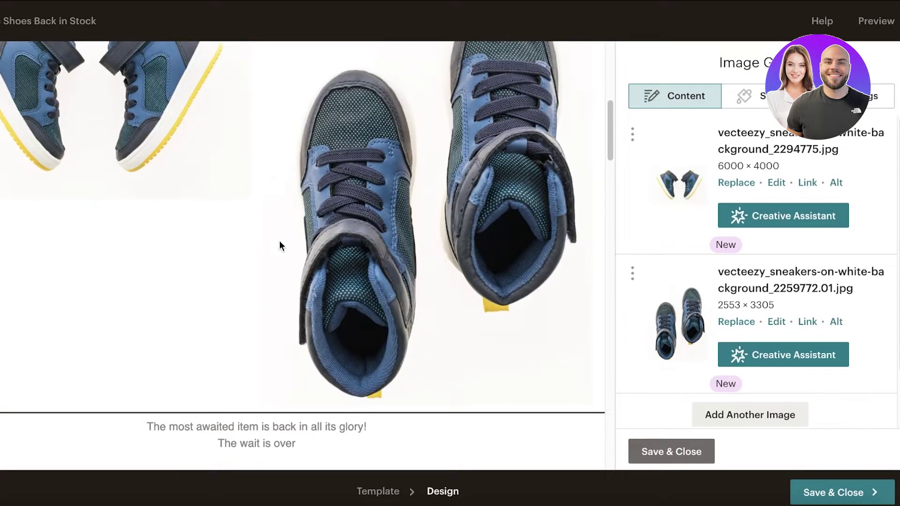
left_click(778, 322)
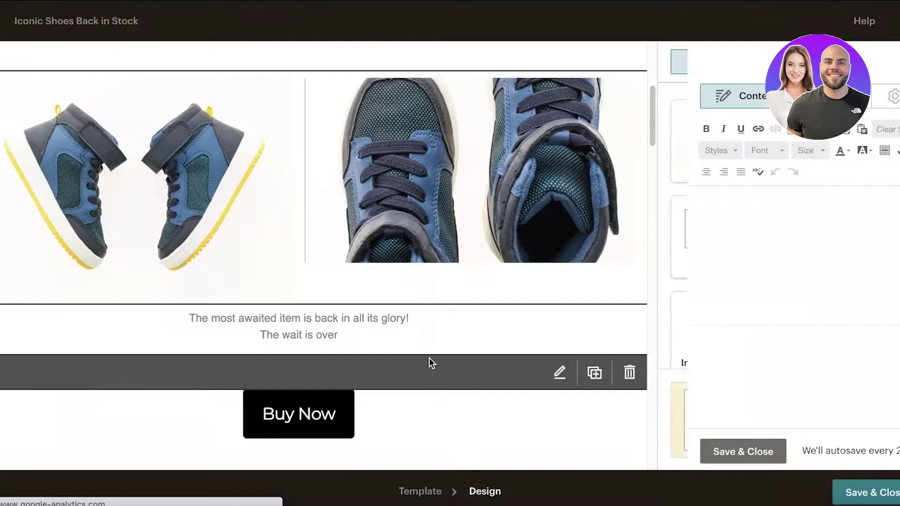
- Open the Buy Now button's content settings and check the button's place beneath the image group and text
scroll(462, 322, "down", 3)
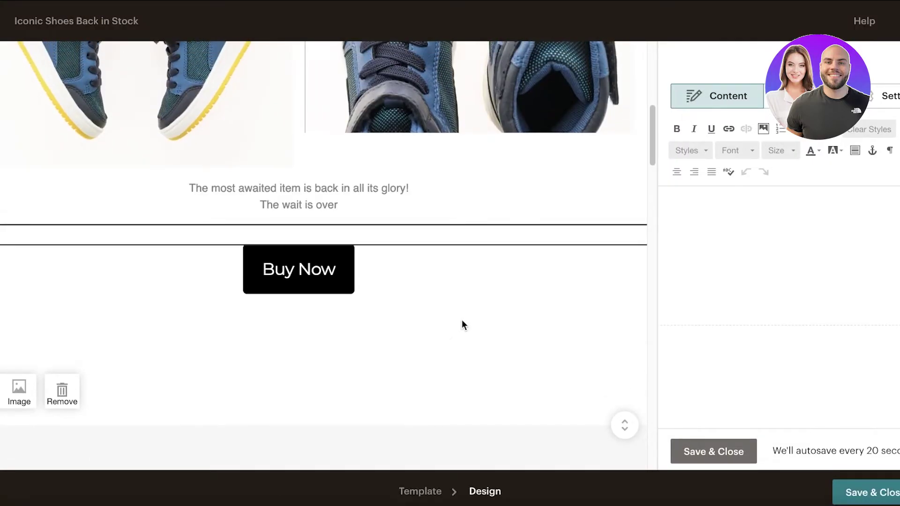
scroll(384, 203, "down", 4)
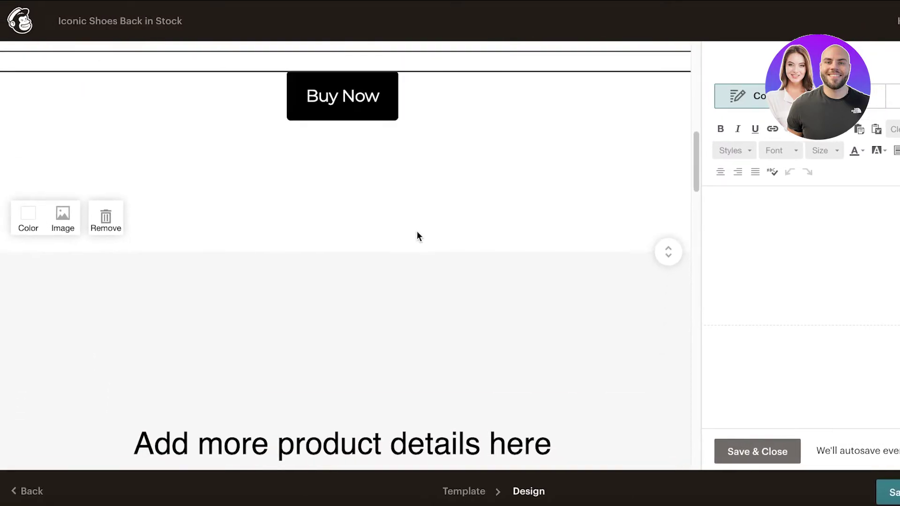
left_click(368, 118)
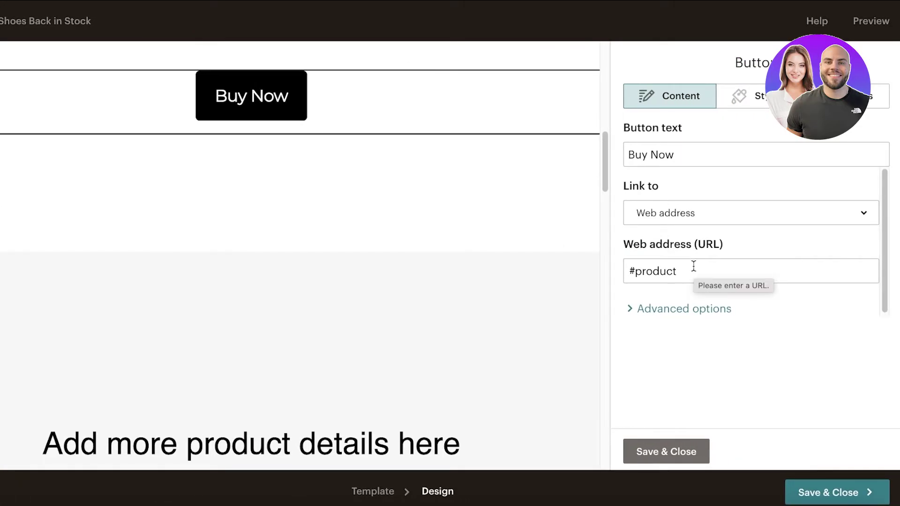
scroll(506, 355, "up", 5)
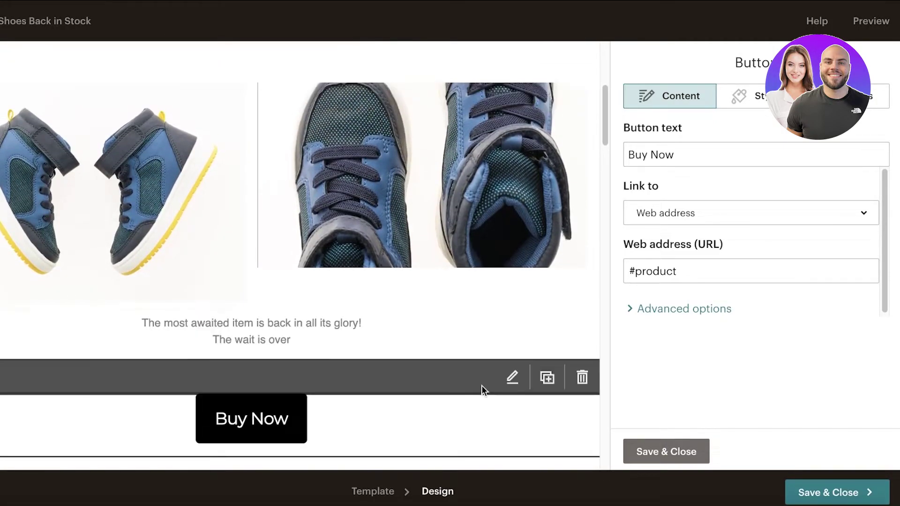
- Delete the two-column placeholder image block and the "Add more product details here" heading block
scroll(488, 406, "down", 4)
scroll(492, 282, "down", 8)
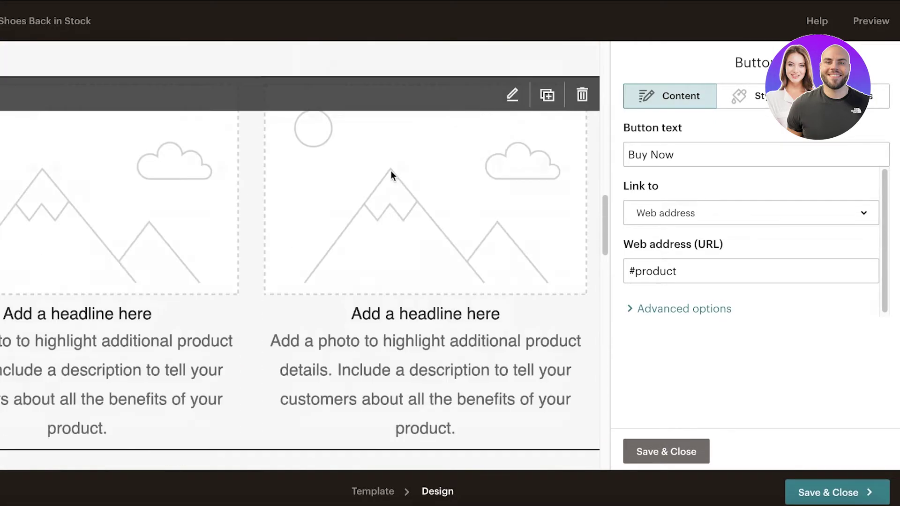
scroll(541, 145, "up", 1)
left_click(582, 129)
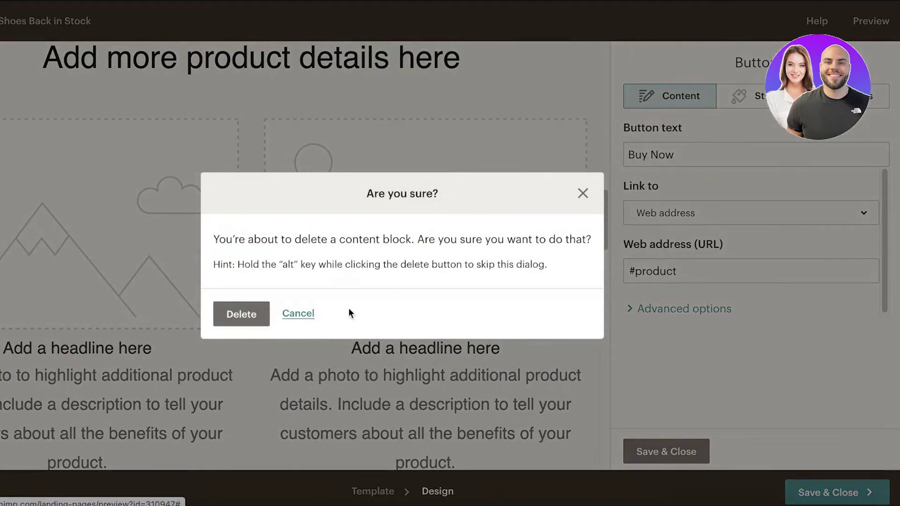
key("Return")
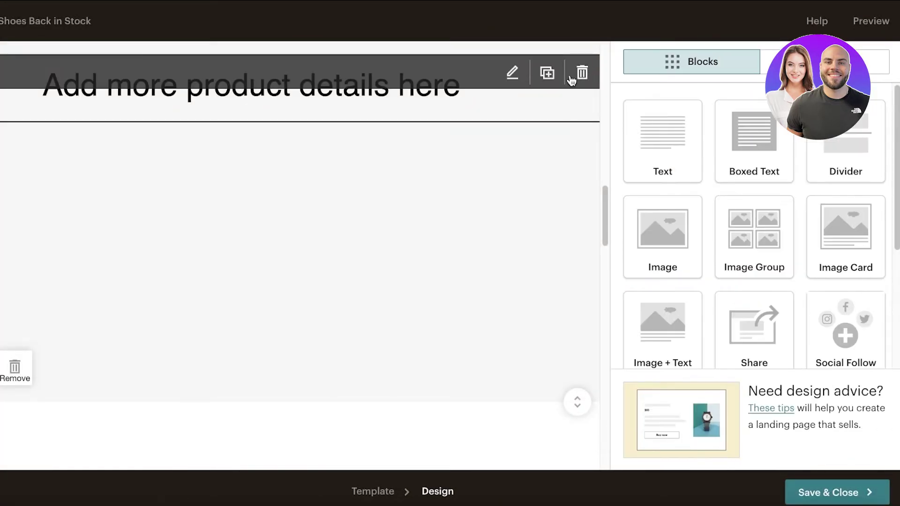
left_click(578, 72)
left_click(252, 309)
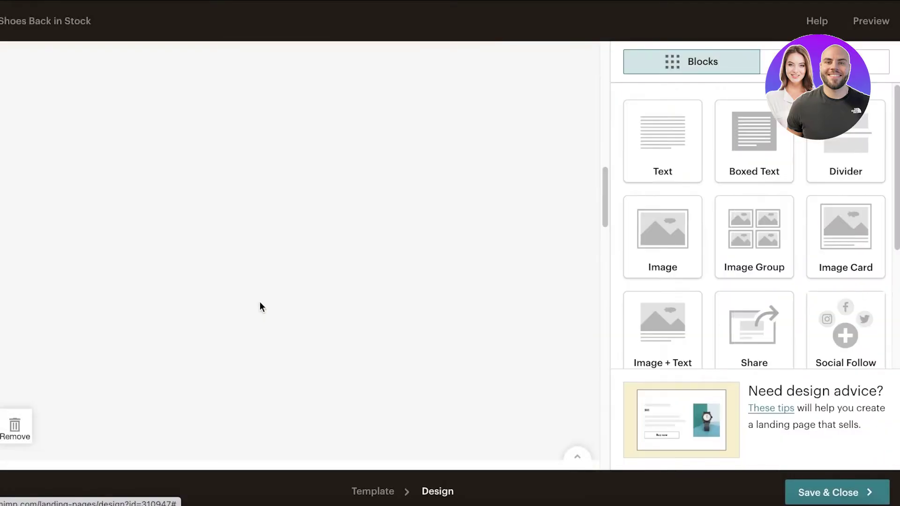
scroll(392, 326, "down", 10)
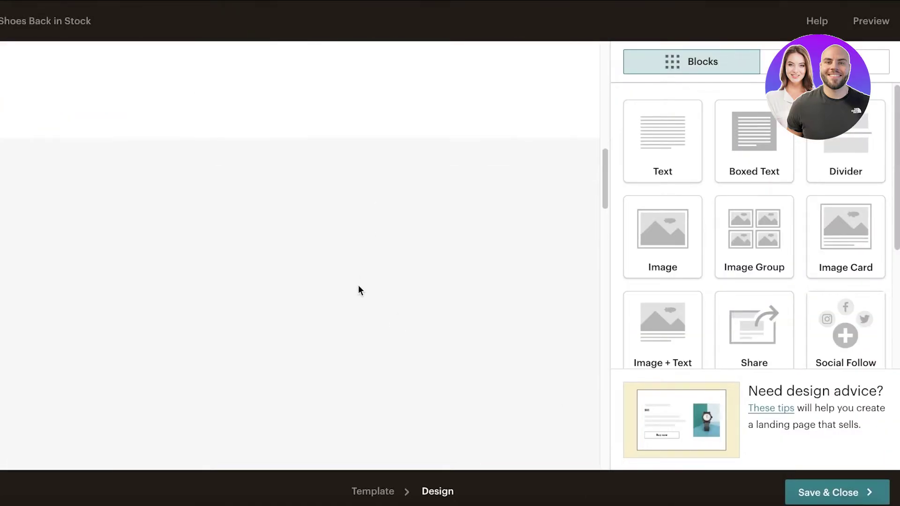
- Add an image group block to the empty grey section beneath the black Buy Now button
scroll(469, 263, "up", 5)
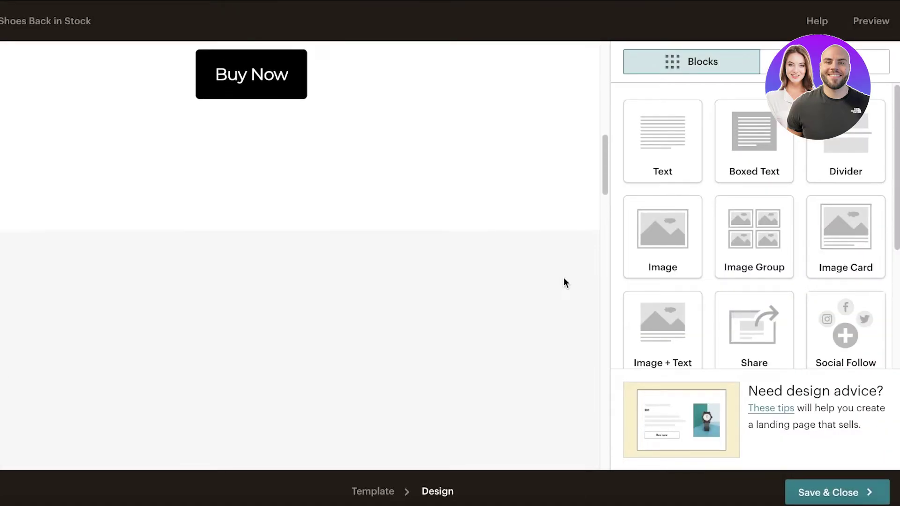
scroll(513, 230, "down", 3)
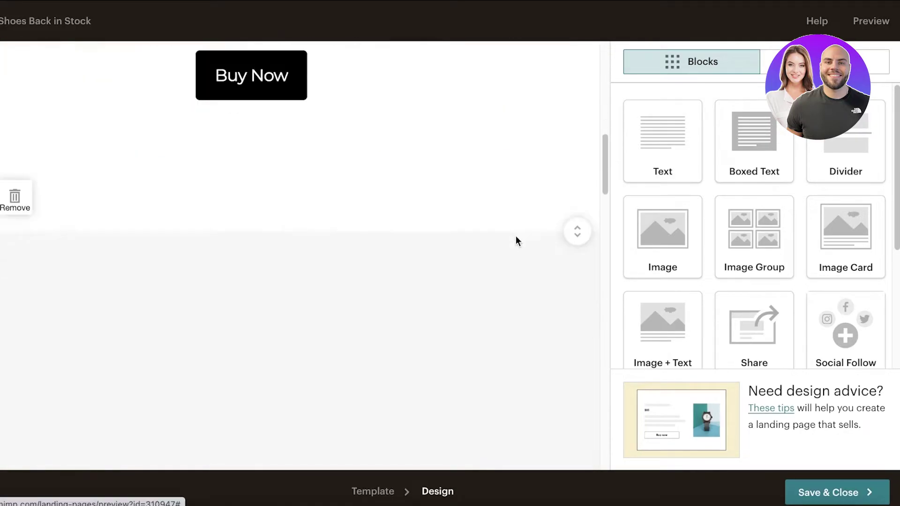
left_click_drag(762, 236, 291, 211)
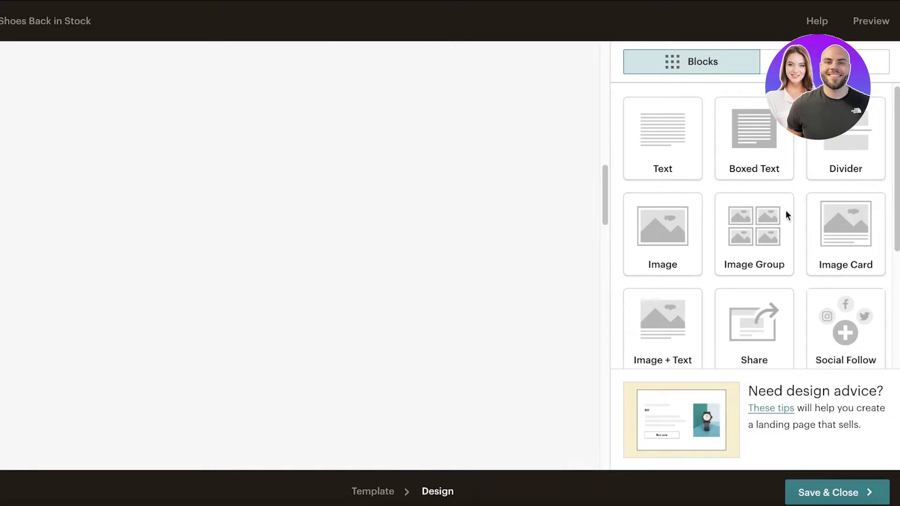
left_click_drag(788, 216, 335, 155)
scroll(361, 247, "up", 3)
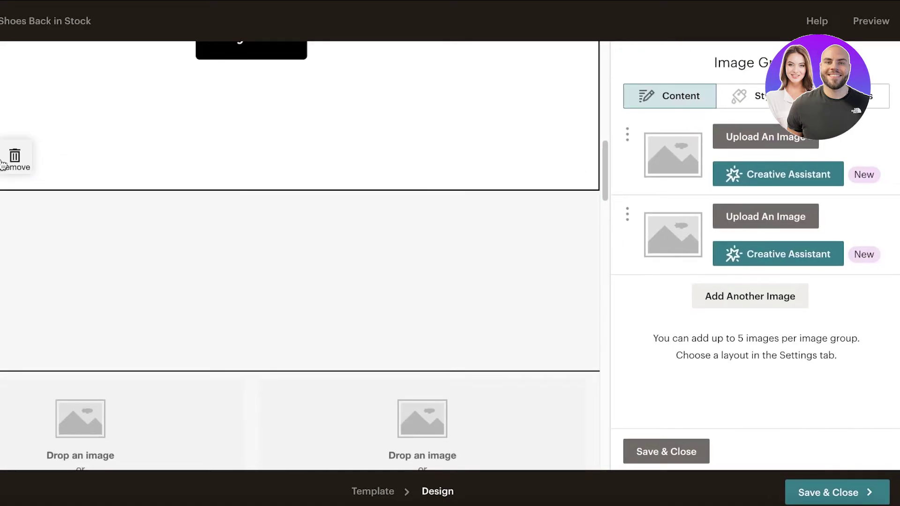
- Look over the customer reviews section and footer below the new image group, and close the image group's settings
scroll(52, 259, "down", 6)
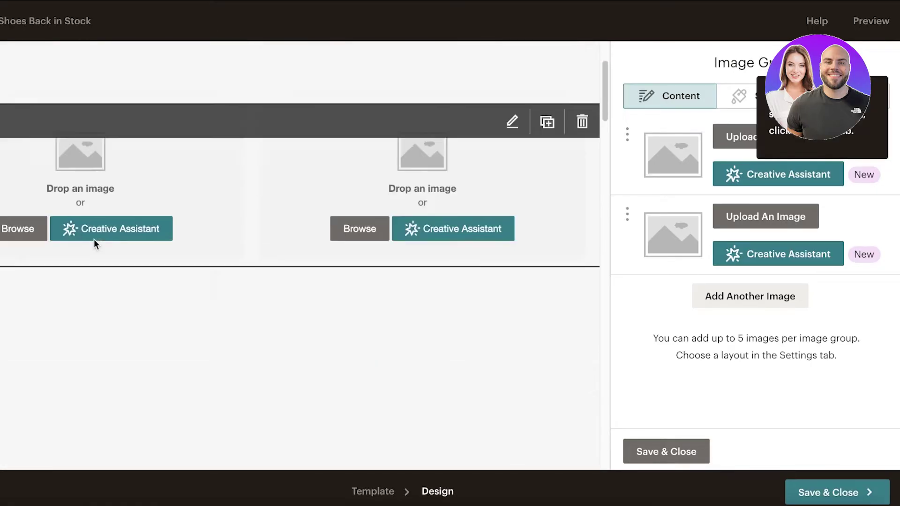
scroll(90, 246, "down", 3)
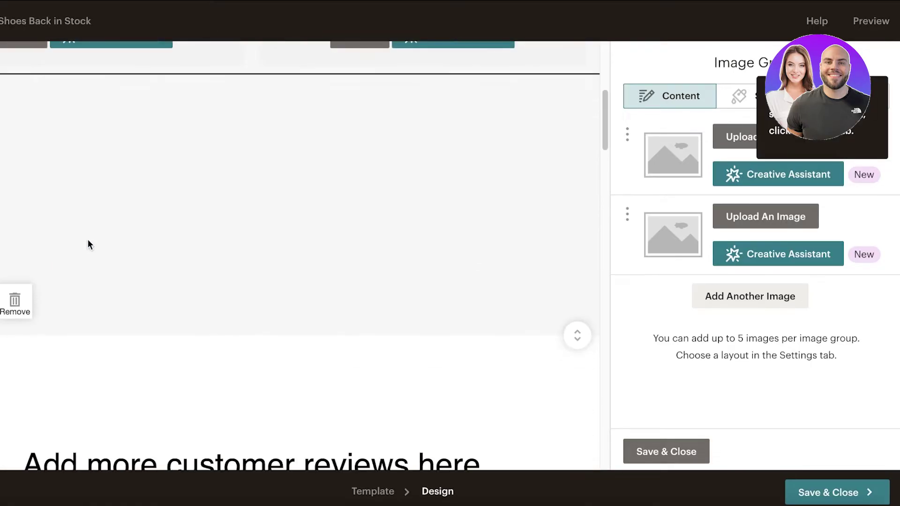
left_click(15, 301)
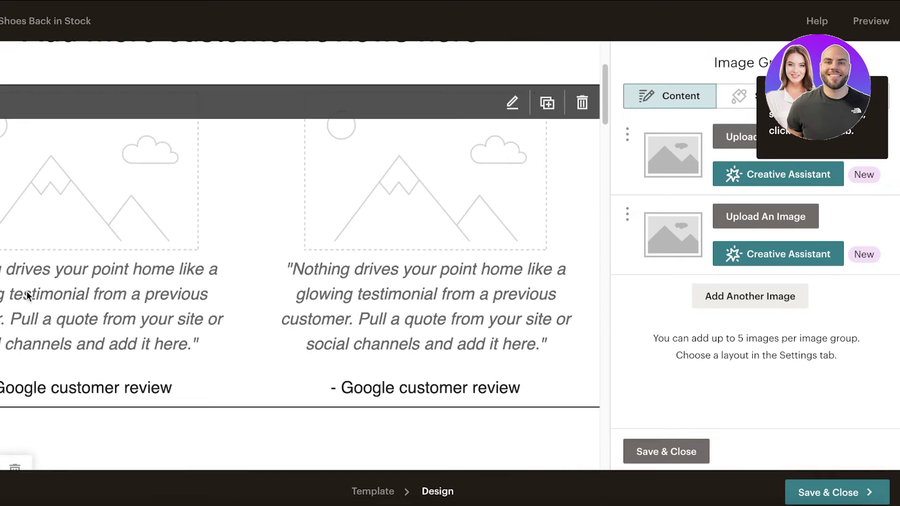
scroll(27, 291, "up", 3)
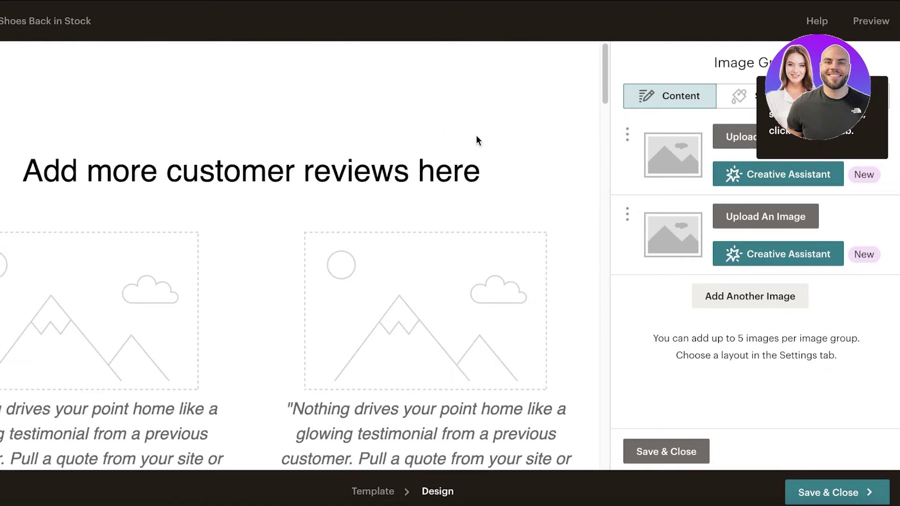
scroll(303, 311, "down", 15)
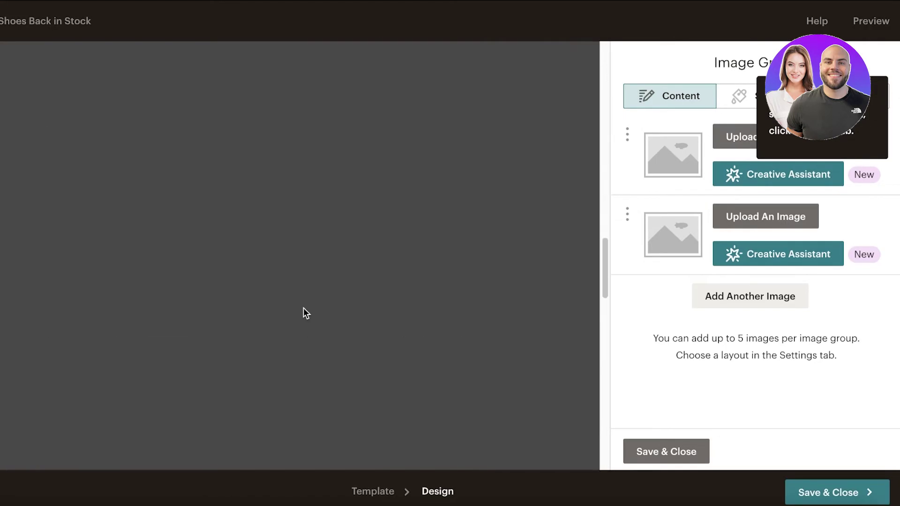
scroll(305, 303, "down", 5)
scroll(291, 302, "up", 20)
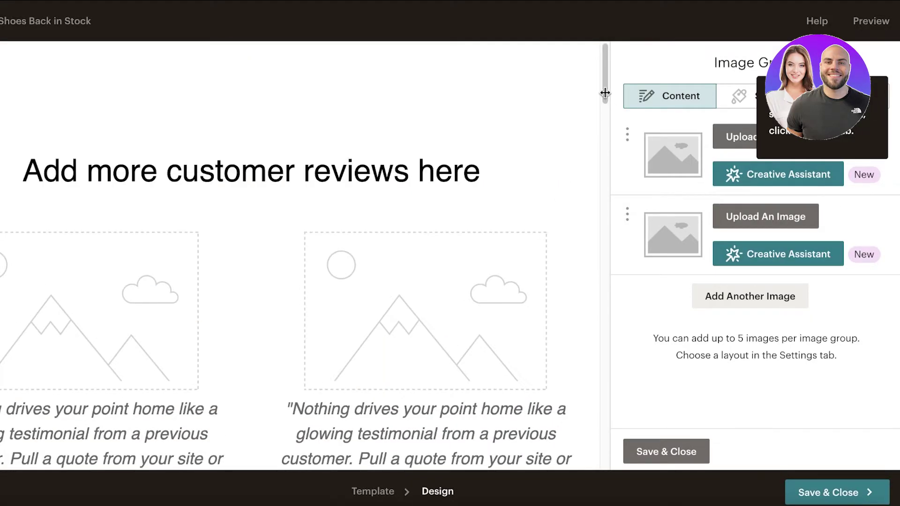
scroll(522, 271, "down", 5)
left_click(708, 454)
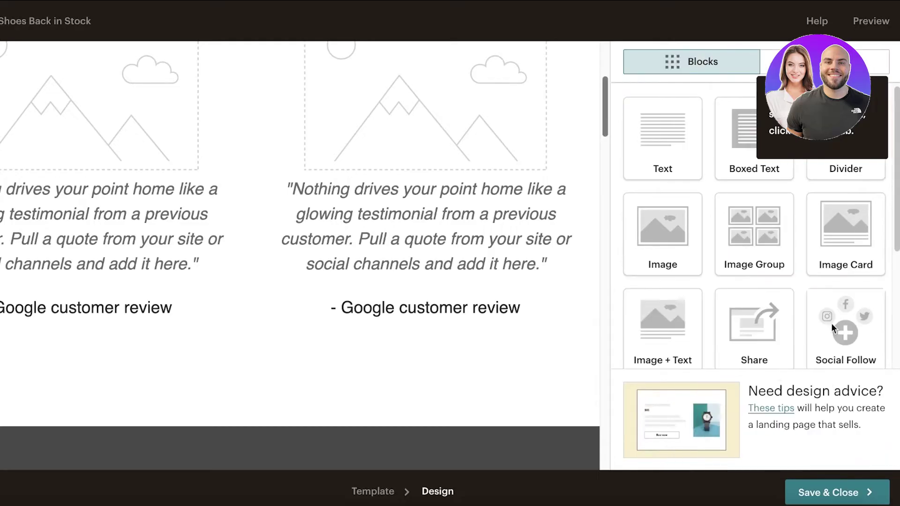
scroll(464, 188, "up", 5)
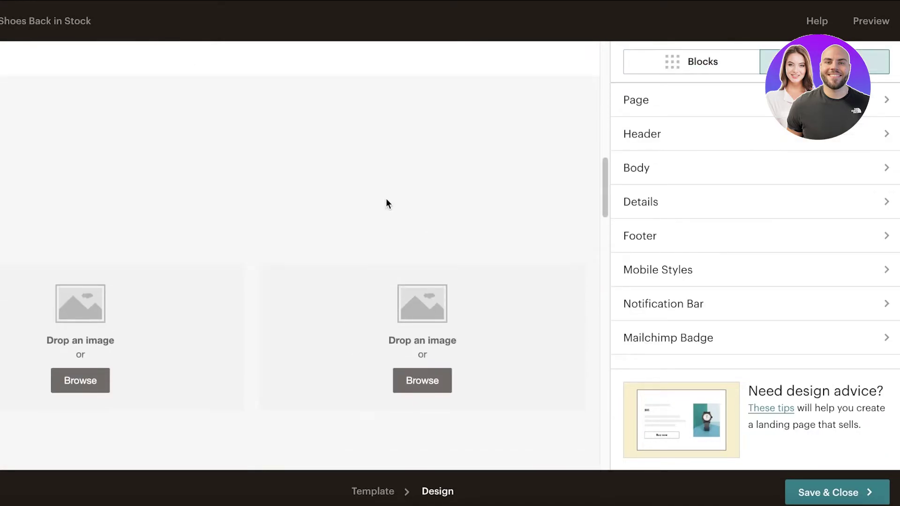
scroll(385, 203, "down", 5)
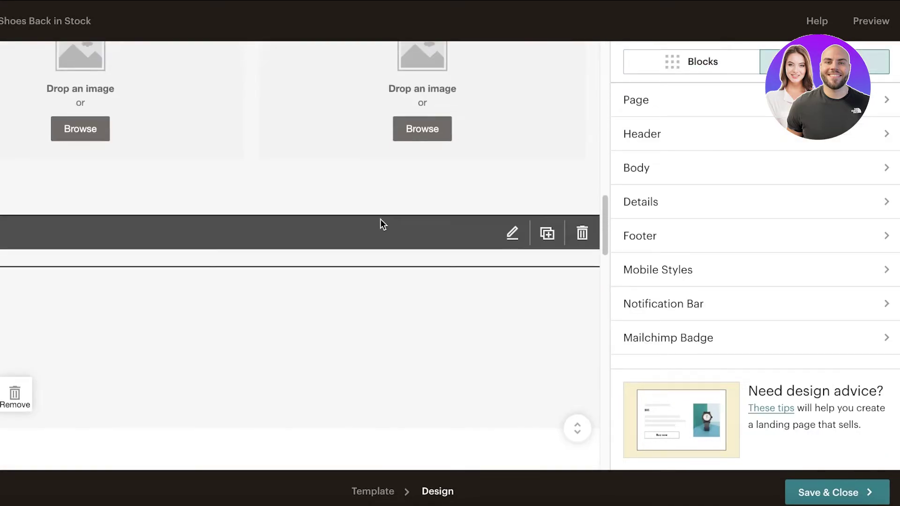
left_click(418, 165)
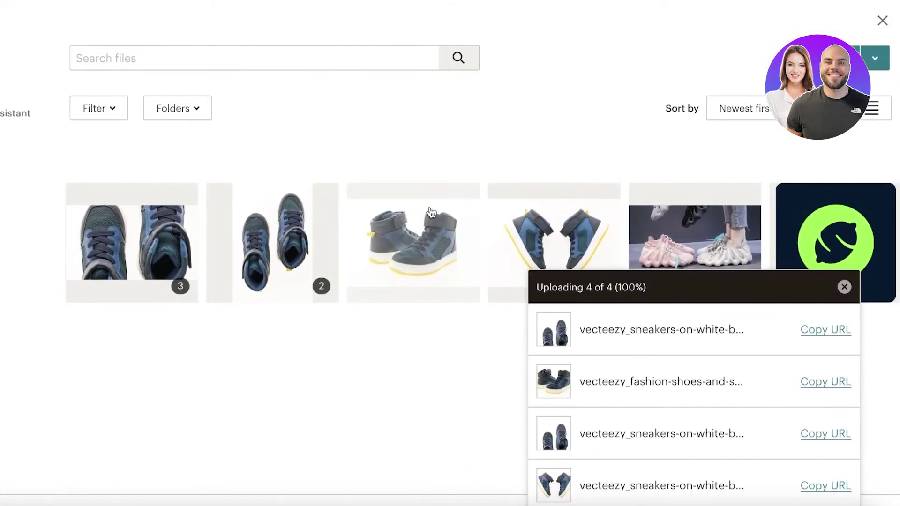
left_click(415, 251)
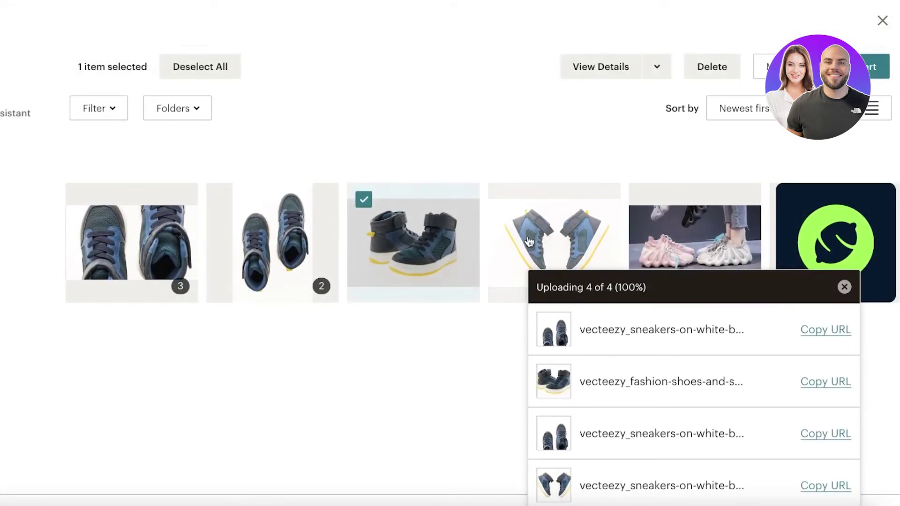
left_click(424, 247)
left_click(426, 246)
left_click(553, 243)
left_click(844, 287)
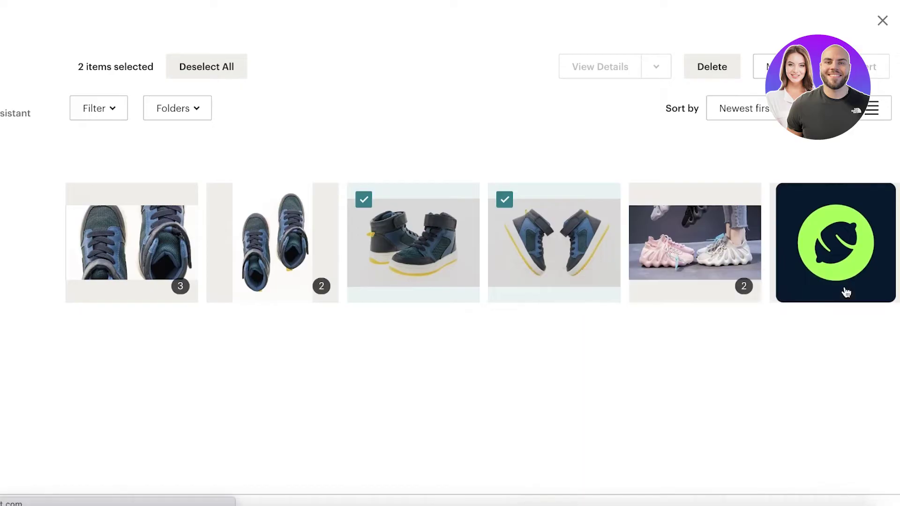
left_click(883, 20)
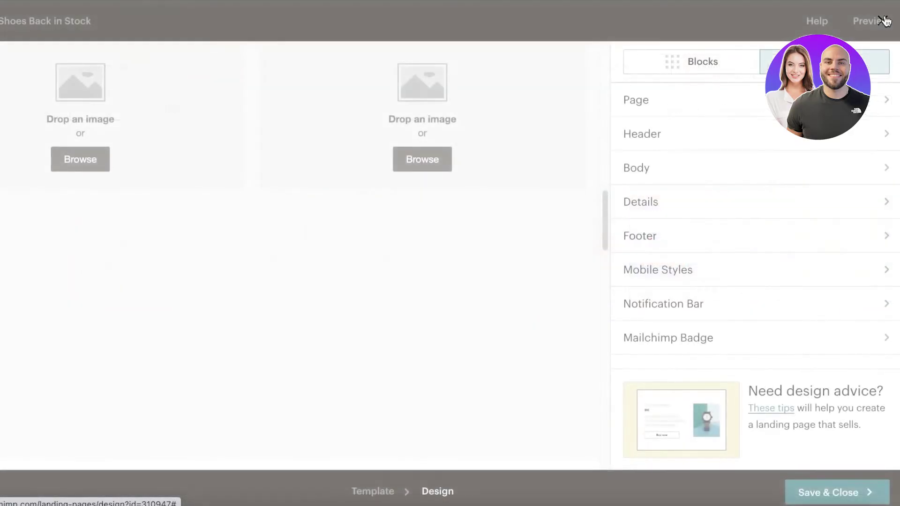
- Insert the angled side-view sneaker photo in the image group's right slot and the V-shaped sneaker pair photo in its left slot
left_click(421, 161)
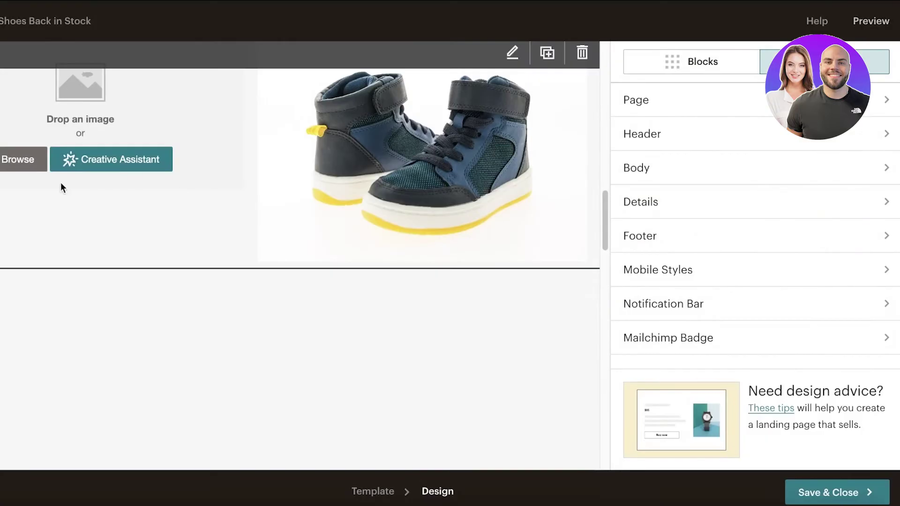
left_click(29, 169)
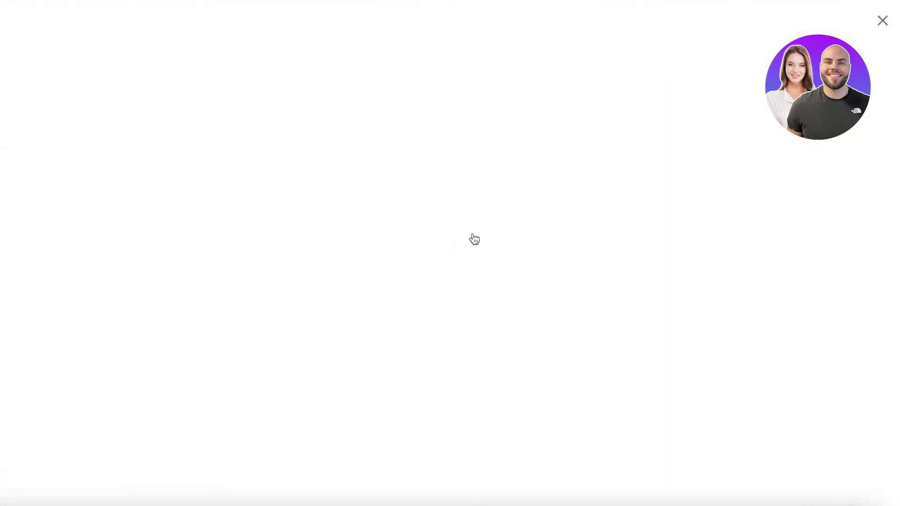
left_click(540, 249)
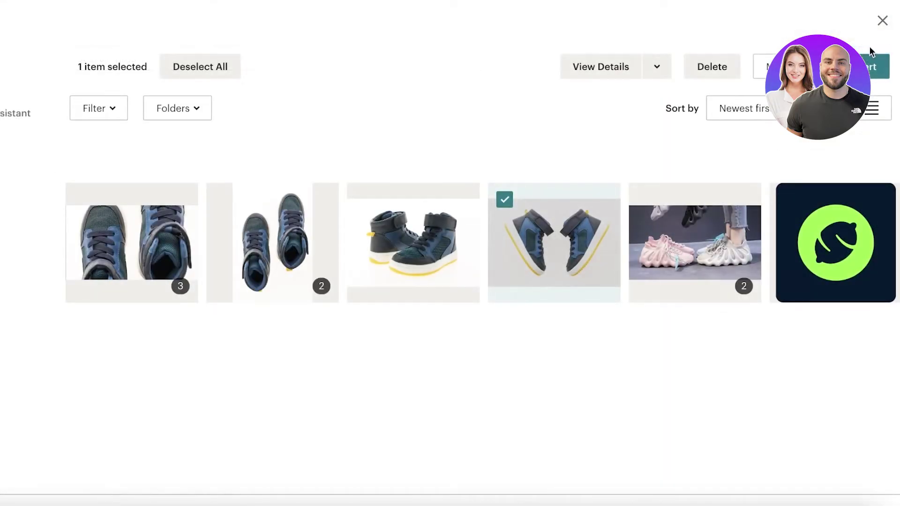
left_click(886, 22)
- Delete the thin empty block beneath the new sneaker image group
scroll(342, 236, "down", 3)
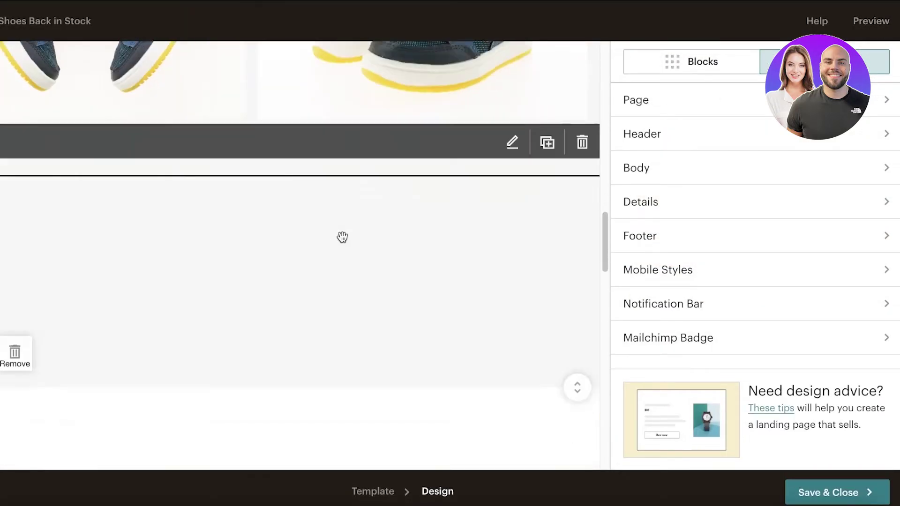
scroll(370, 234, "down", 1)
left_click(583, 157)
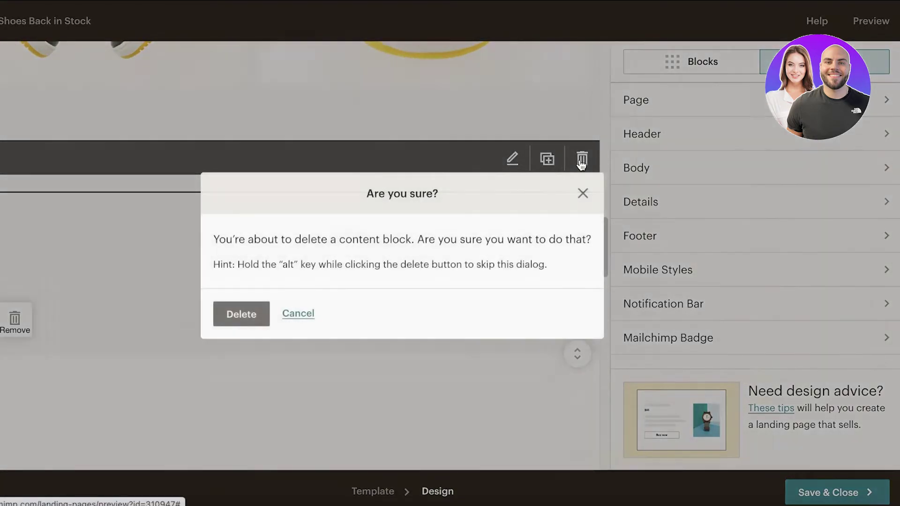
key("Return")
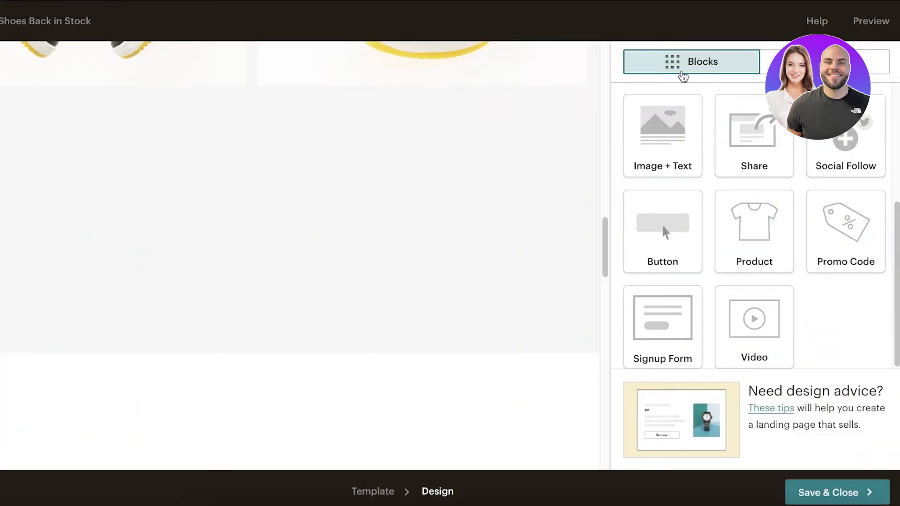
- Add a Buy Now button block beneath the new sneaker photos and save it
left_click_drag(656, 220, 263, 196)
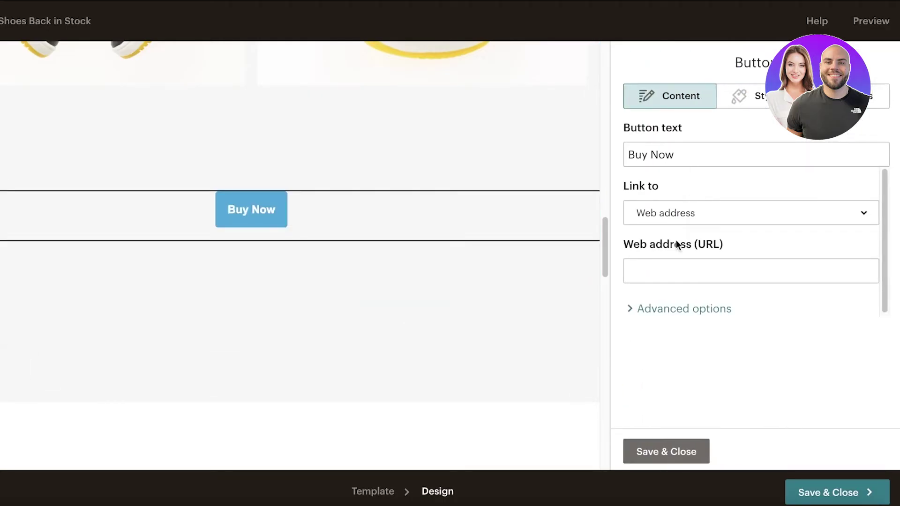
scroll(769, 329, "down", 5)
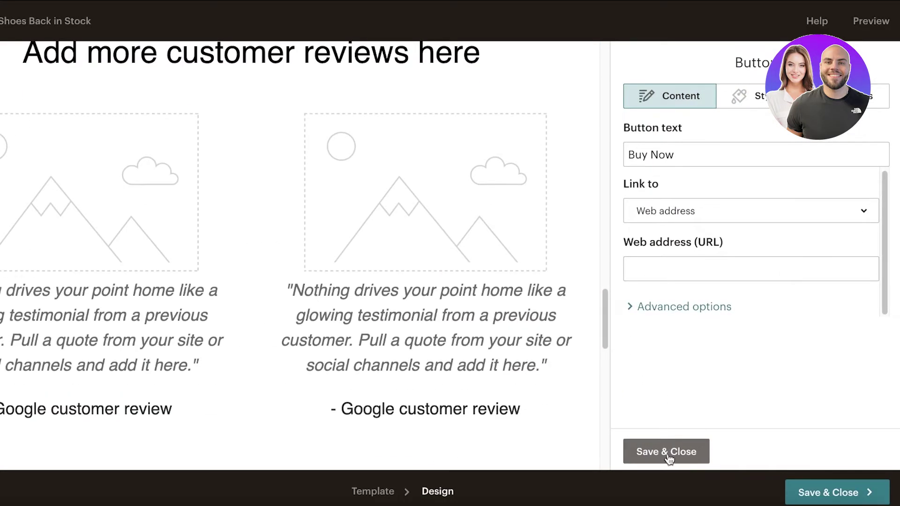
left_click(668, 454)
- Delete the two-column customer testimonial block and the "Add more customer reviews here" heading block
scroll(486, 305, "up", 8)
scroll(486, 259, "up", 1)
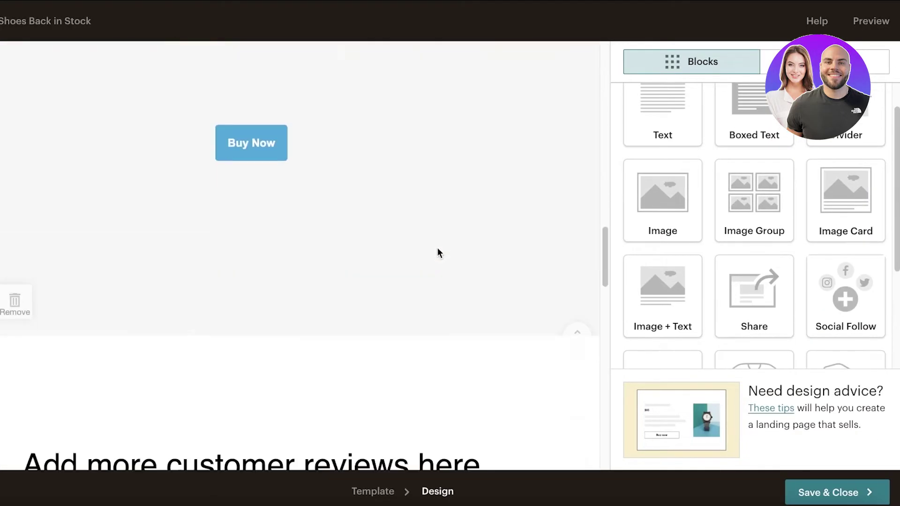
scroll(437, 252, "down", 8)
scroll(329, 199, "down", 3)
scroll(331, 214, "up", 6)
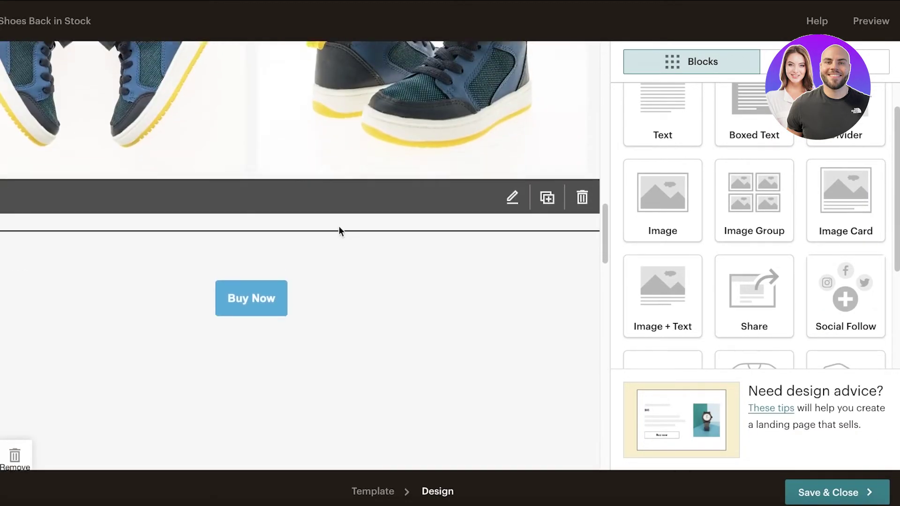
scroll(341, 232, "down", 10)
scroll(341, 232, "up", 6)
scroll(341, 237, "down", 3)
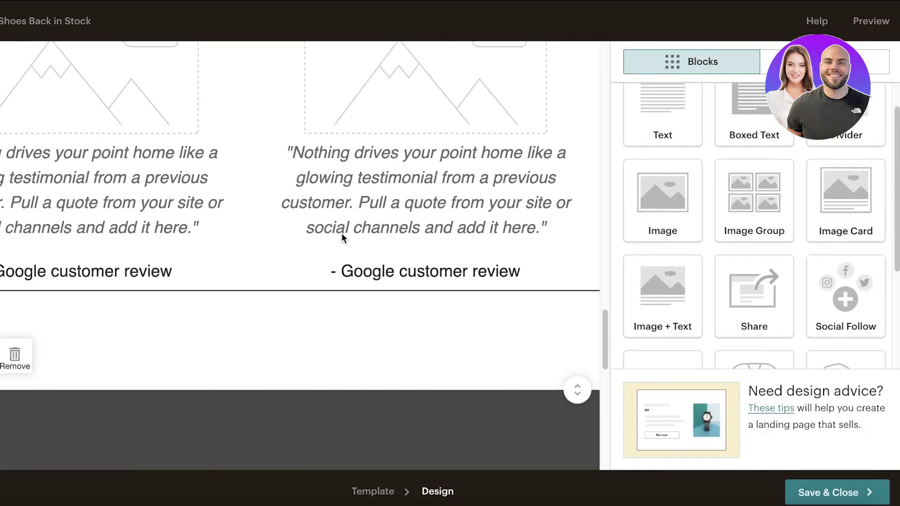
scroll(342, 237, "up", 3)
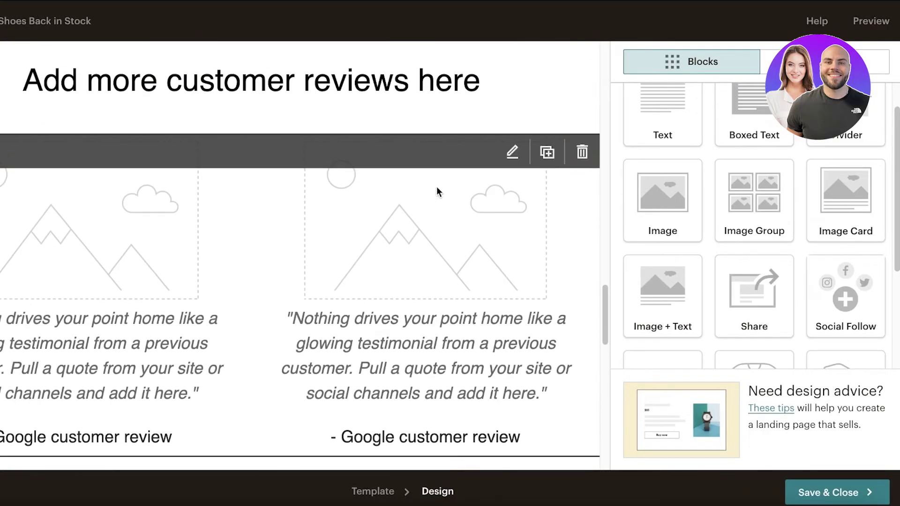
left_click(580, 155)
key("Return")
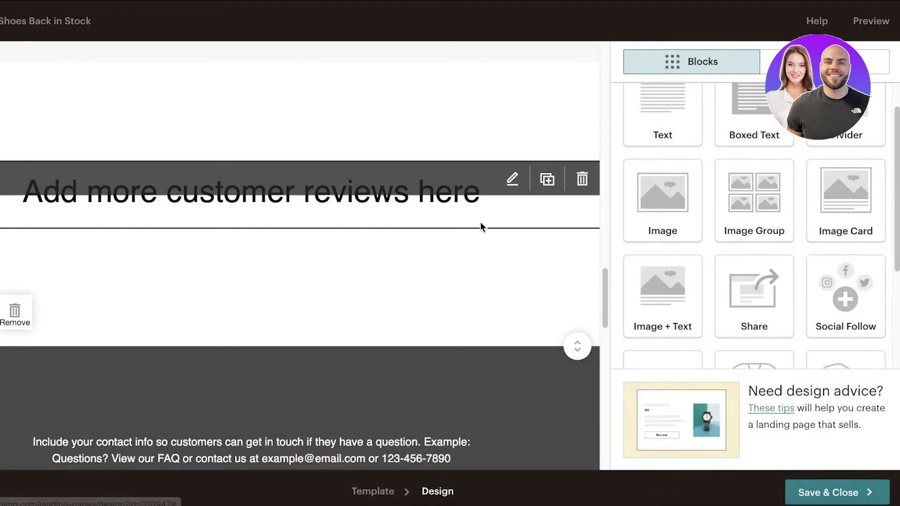
left_click(583, 186)
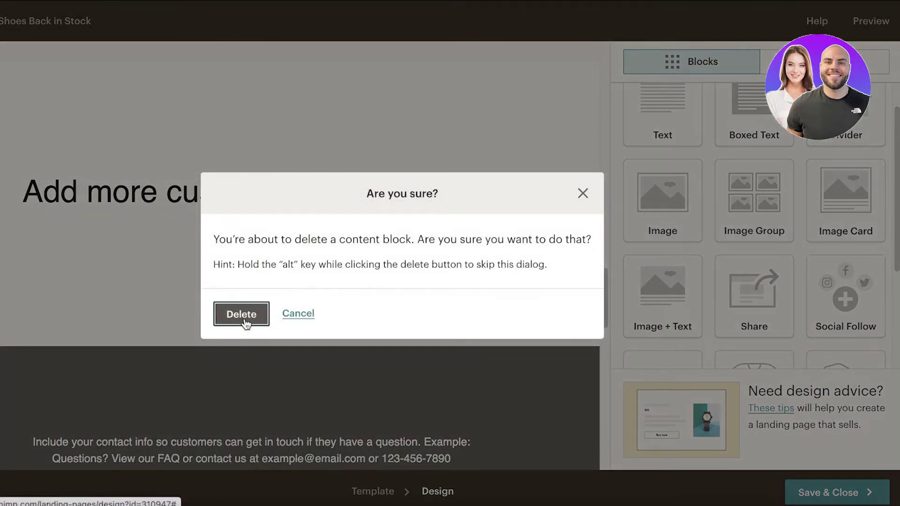
left_click(241, 314)
- Check the footer and page top, and preview the finished landing page down to the second pair of sneaker photos
scroll(423, 221, "down", 5)
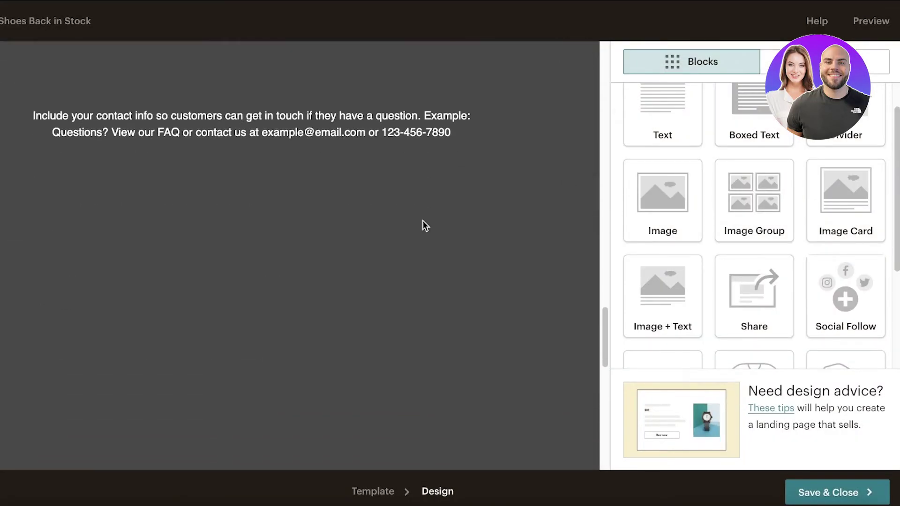
scroll(426, 224, "up", 10)
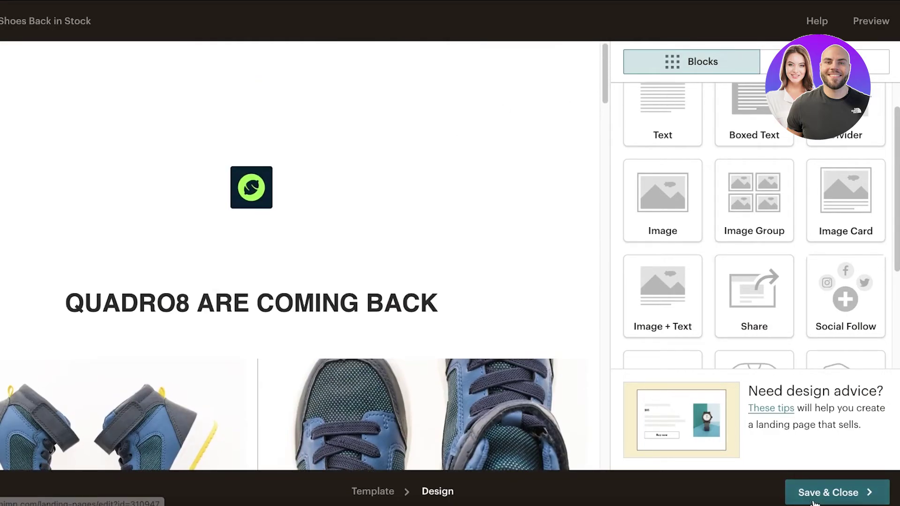
left_click(878, 21)
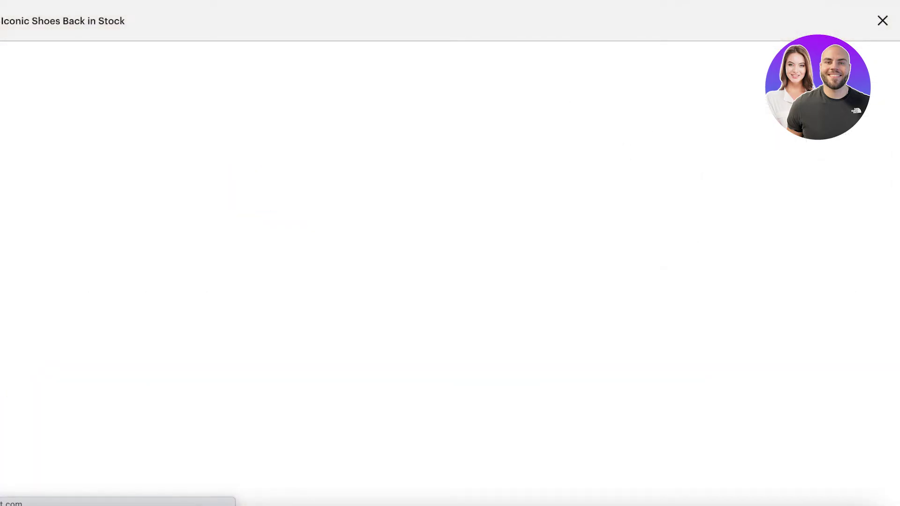
scroll(584, 144, "down", 10)
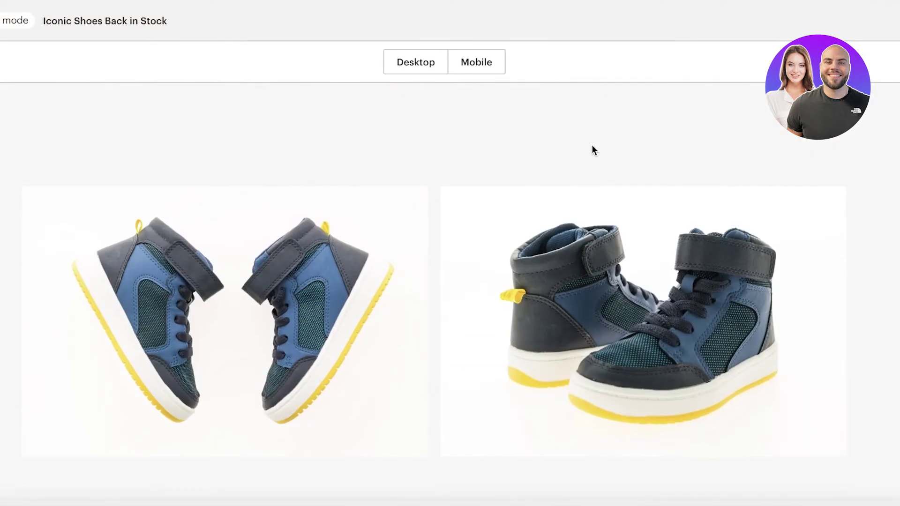
- Finish the landing page preview, exit the designer and review the publishing checklist from page title to content
scroll(593, 144, "down", 5)
key("Escape")
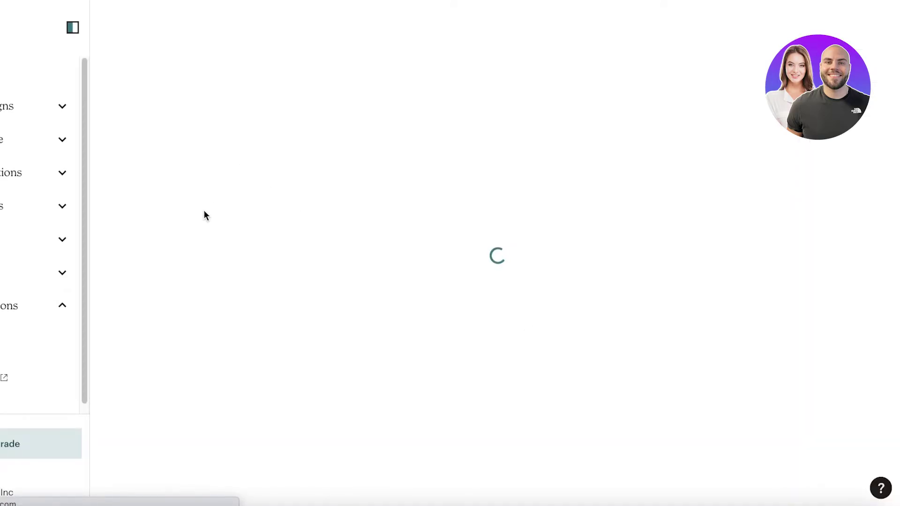
scroll(575, 164, "down", 4)
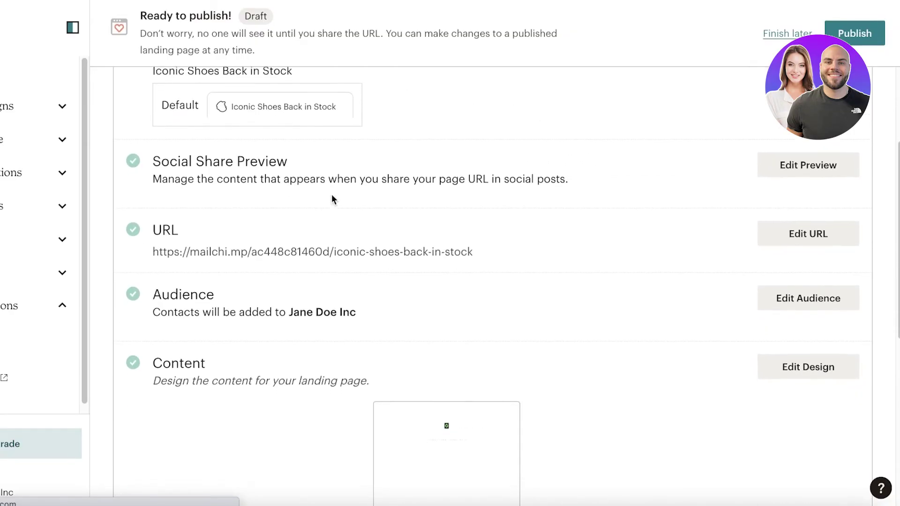
scroll(749, 234, "down", 1)
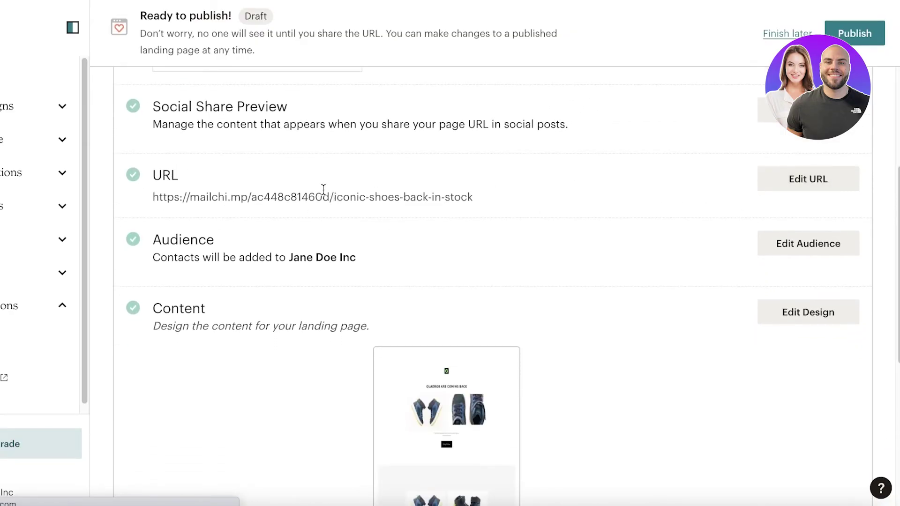
scroll(324, 190, "up", 5)
scroll(325, 192, "down", 2)
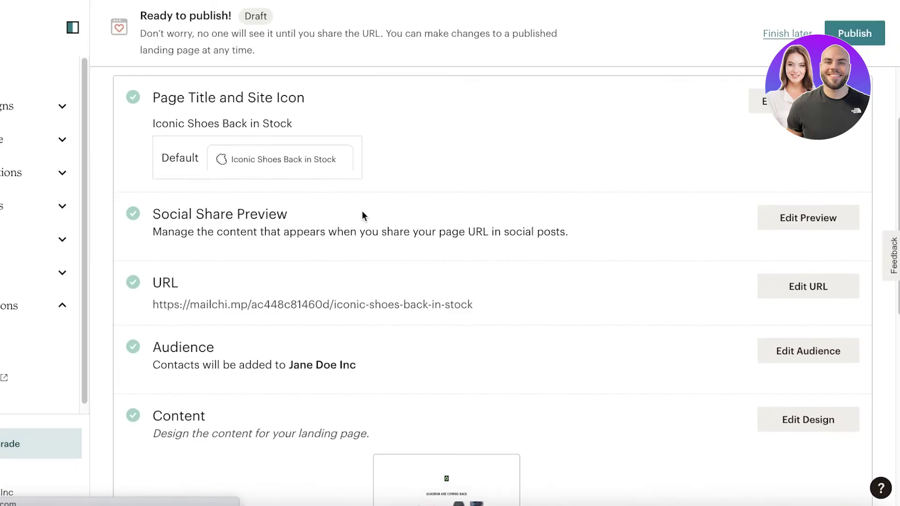
- Open the landing page's URL settings and go to the custom domain connection page
left_click(803, 296)
scroll(173, 367, "down", 1)
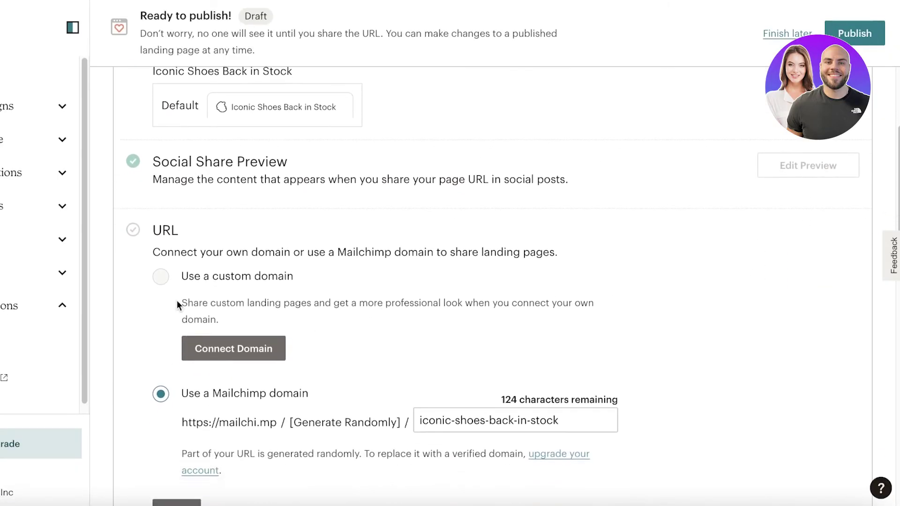
left_click(240, 348)
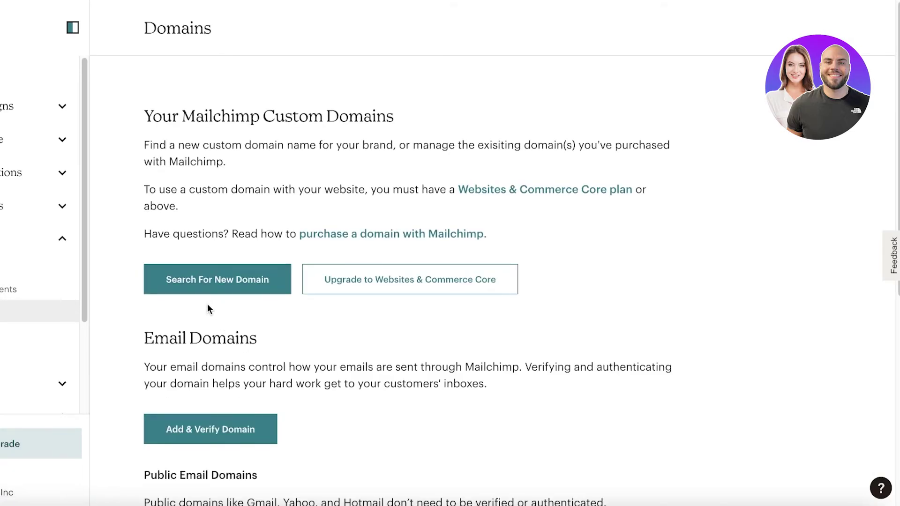
- View the email domain verification form under Email Domains and close it without entering an address
scroll(207, 302, "down", 3)
left_click(199, 281)
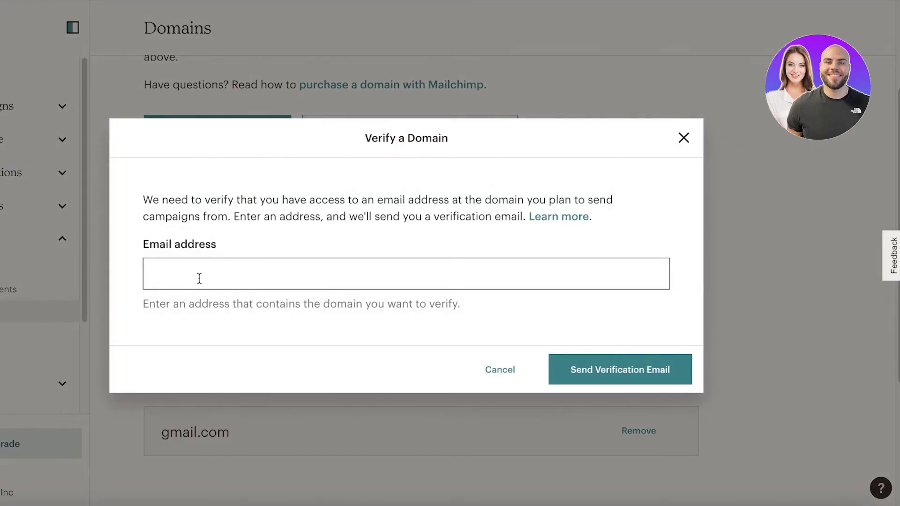
left_click(240, 266)
left_click(684, 137)
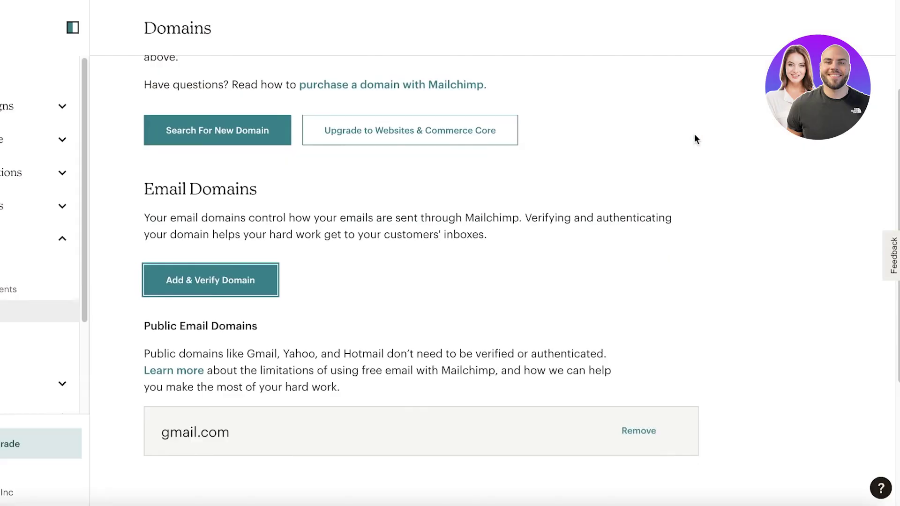
- View the search page for purchasing a new custom domain and return to the Domains page
scroll(380, 217, "up", 3)
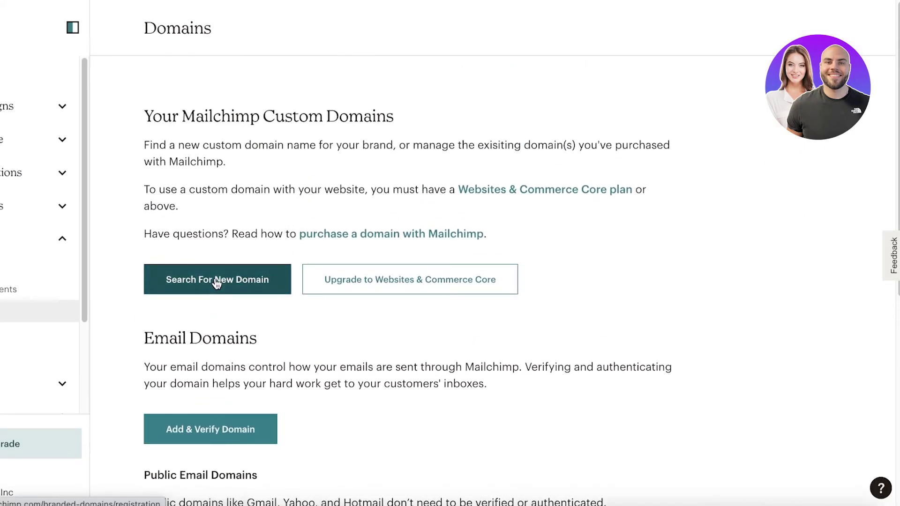
left_click(215, 278)
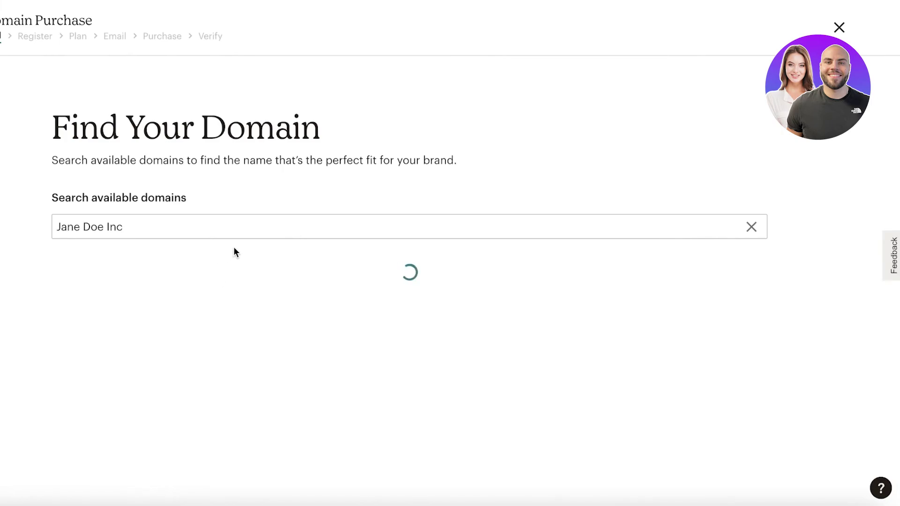
left_click(839, 27)
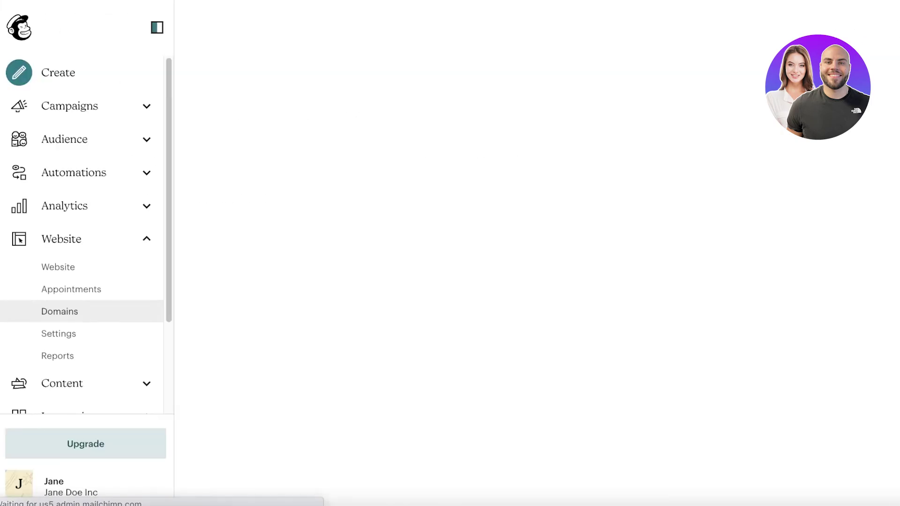
- View the Websites & Commerce Core plan details offered for connecting an existing domain, and close them
scroll(647, 276, "down", 5)
scroll(612, 340, "down", 3)
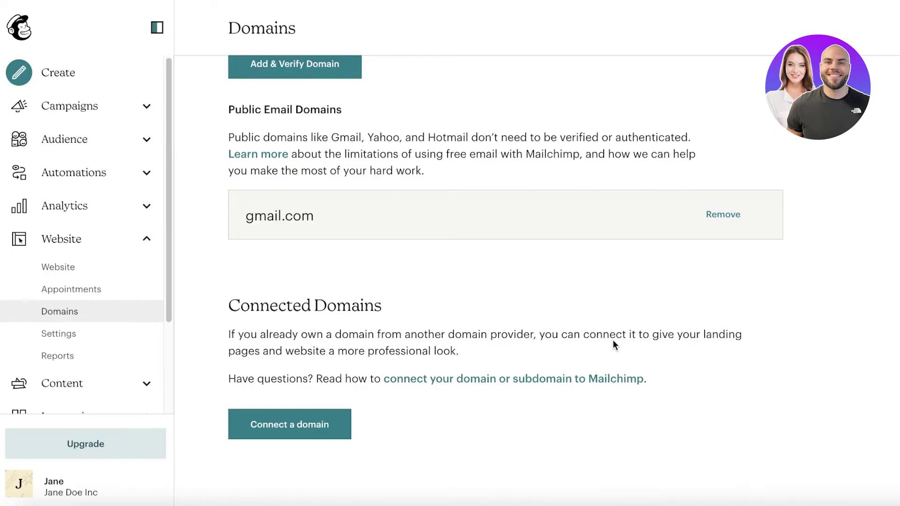
left_click(288, 425)
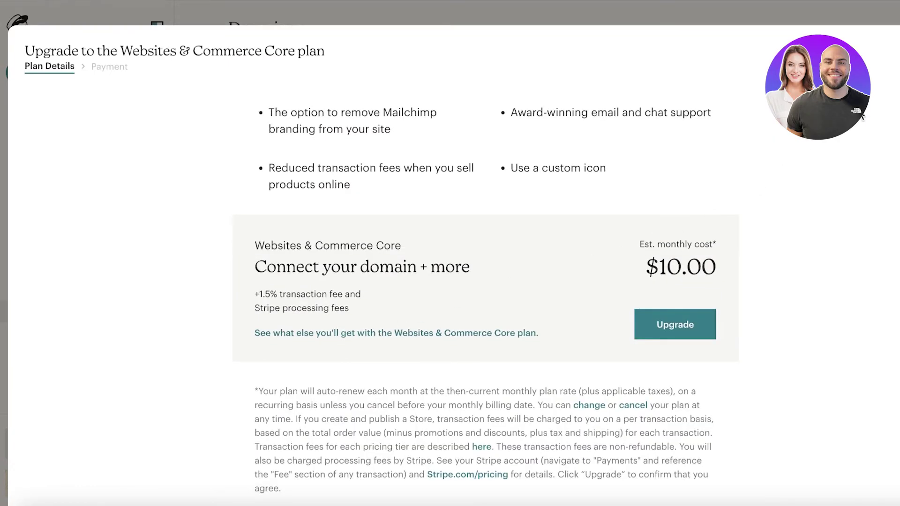
left_click(878, 47)
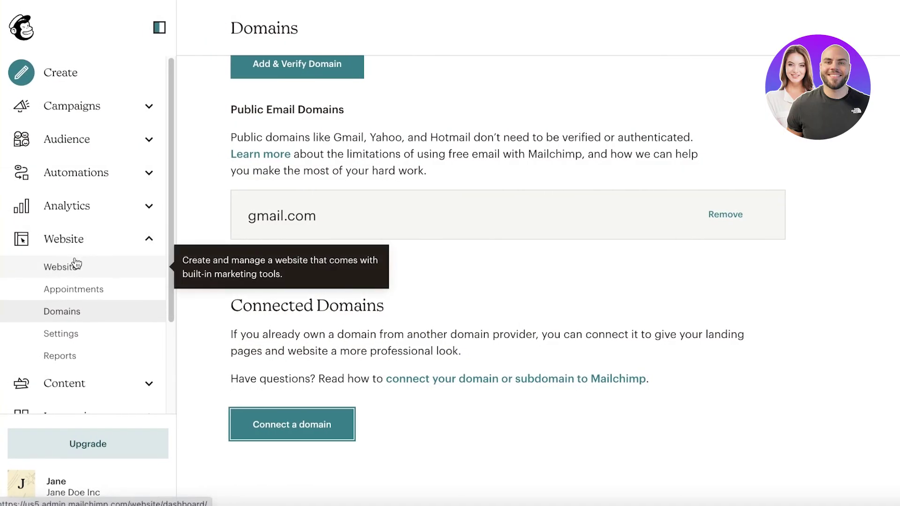
- Open the Website dashboard and look through its sections and the navigation entries for the landing page
left_click(77, 264)
scroll(159, 274, "down", 3)
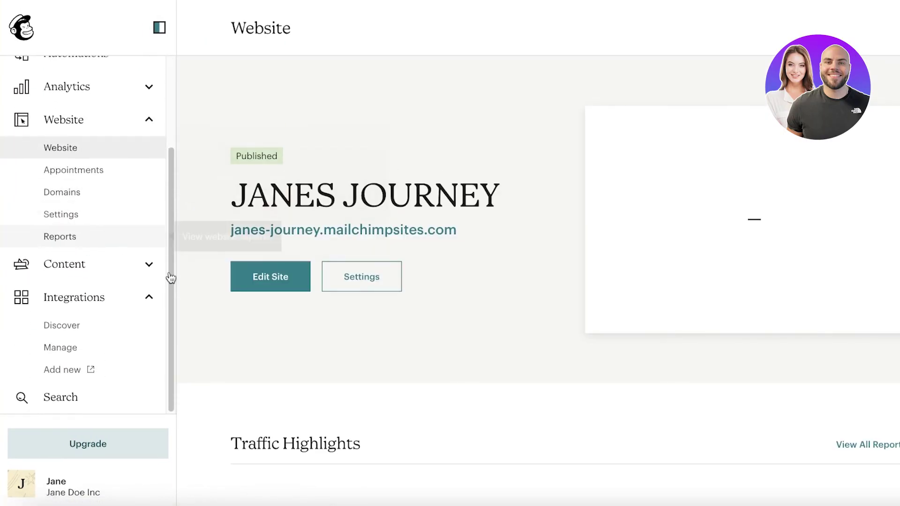
scroll(504, 352, "down", 10)
scroll(505, 353, "down", 3)
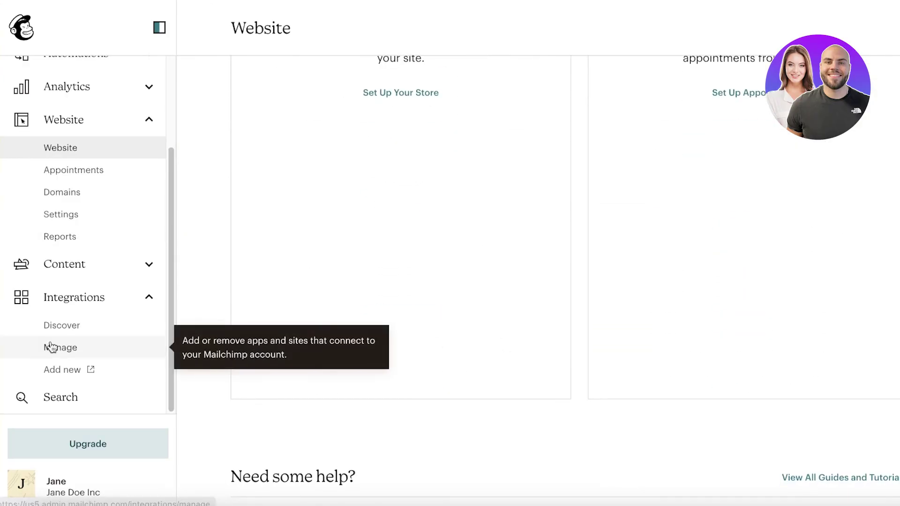
scroll(92, 188, "up", 5)
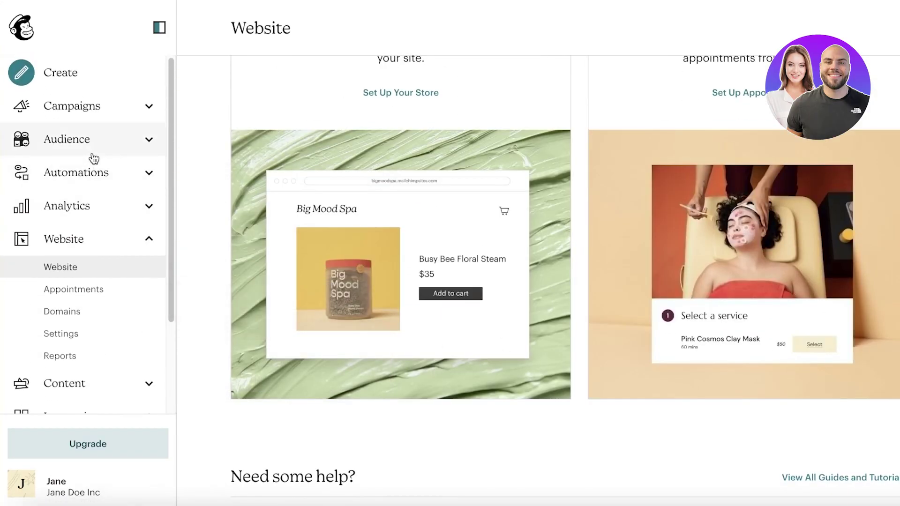
- Reopen the publishing checklist of the "Iconic Shoes Back in Stock" draft from the list of all campaigns
left_click(110, 107)
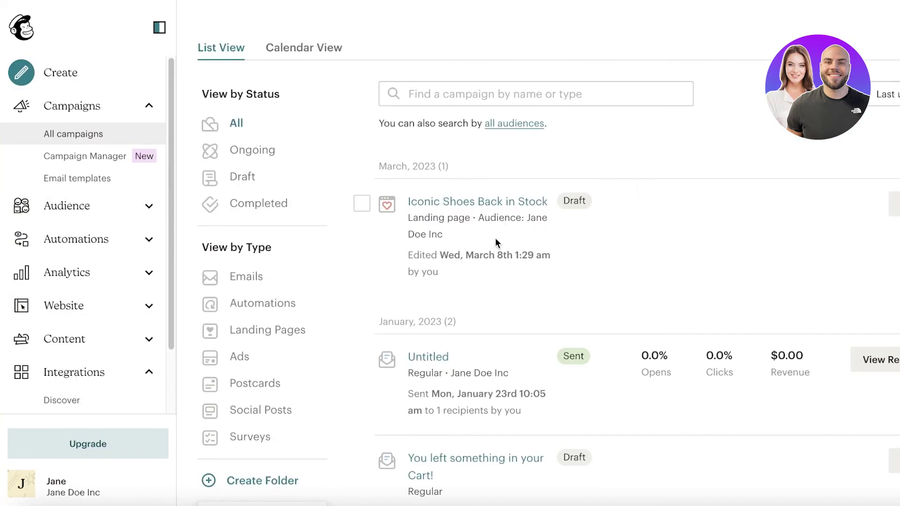
left_click(862, 204)
left_click(722, 239)
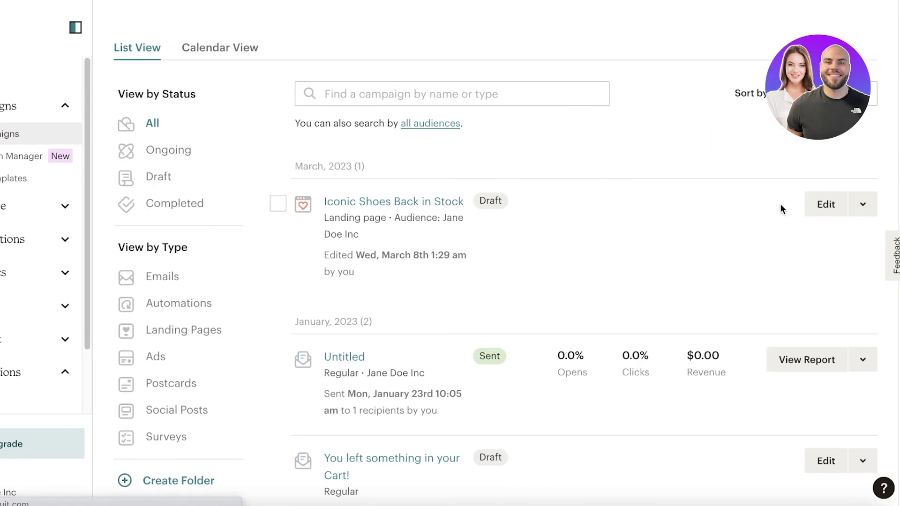
left_click(283, 211)
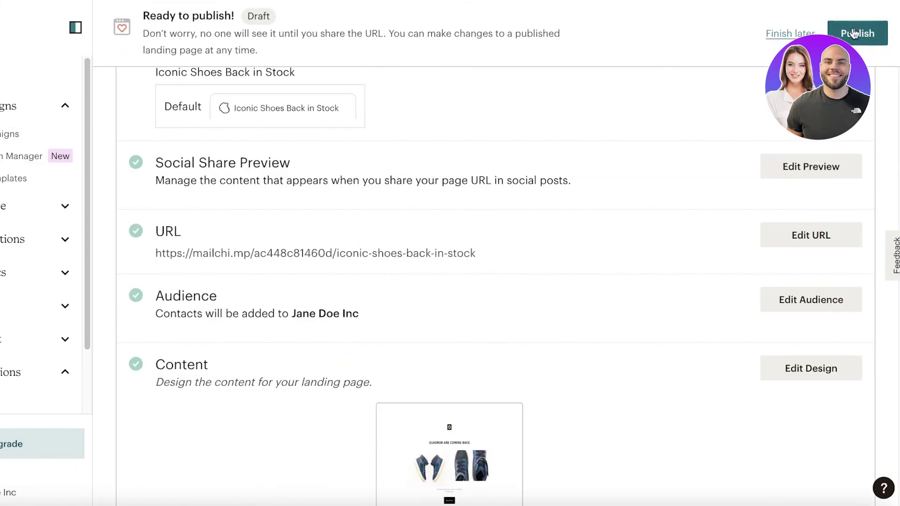
- Publish the "Iconic Shoes Back in Stock" landing page and open its live URL
left_click(853, 32)
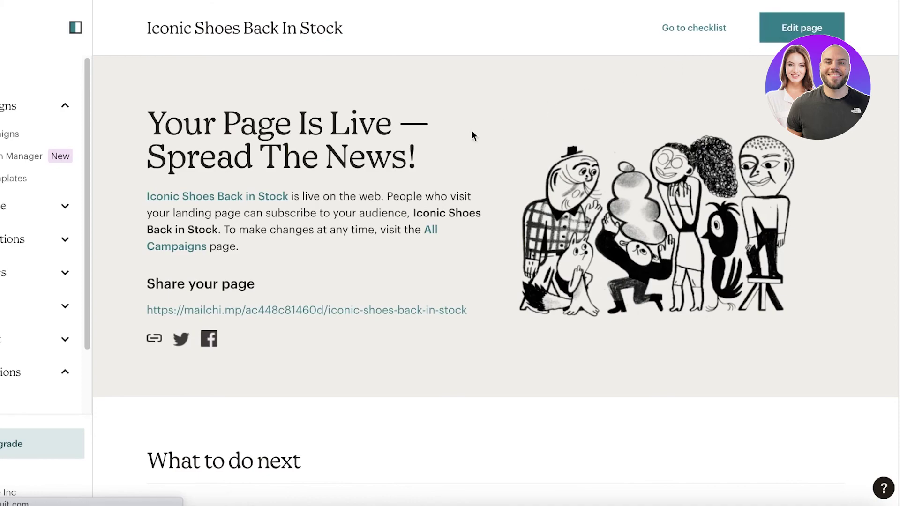
left_click(242, 311)
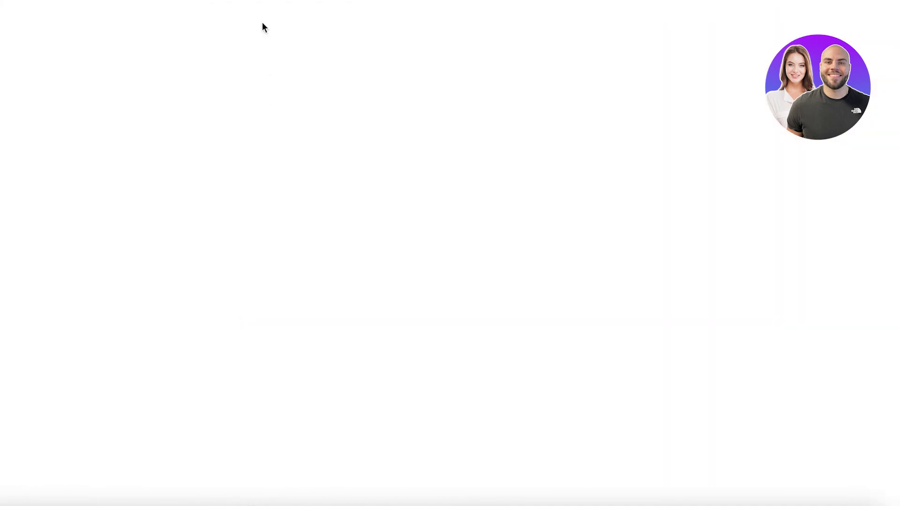